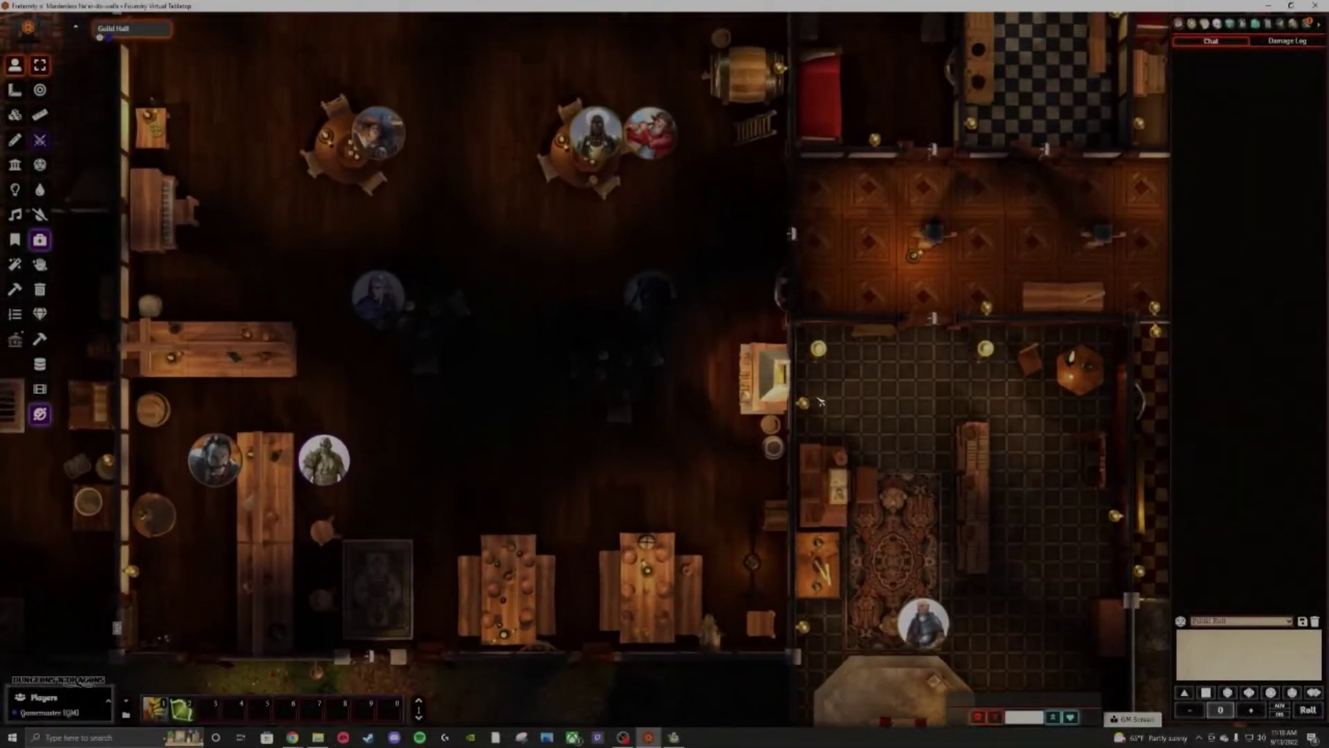
Look over the Guild Hall scene, from the round tables and bar to the entrance at the building's lower wall.
drag(823, 388, 796, 457)
mouse_move(727, 432)
mouse_down()
mouse_move(796, 461)
mouse_move(786, 423)
mouse_up()
scroll(781, 448, up, 3)
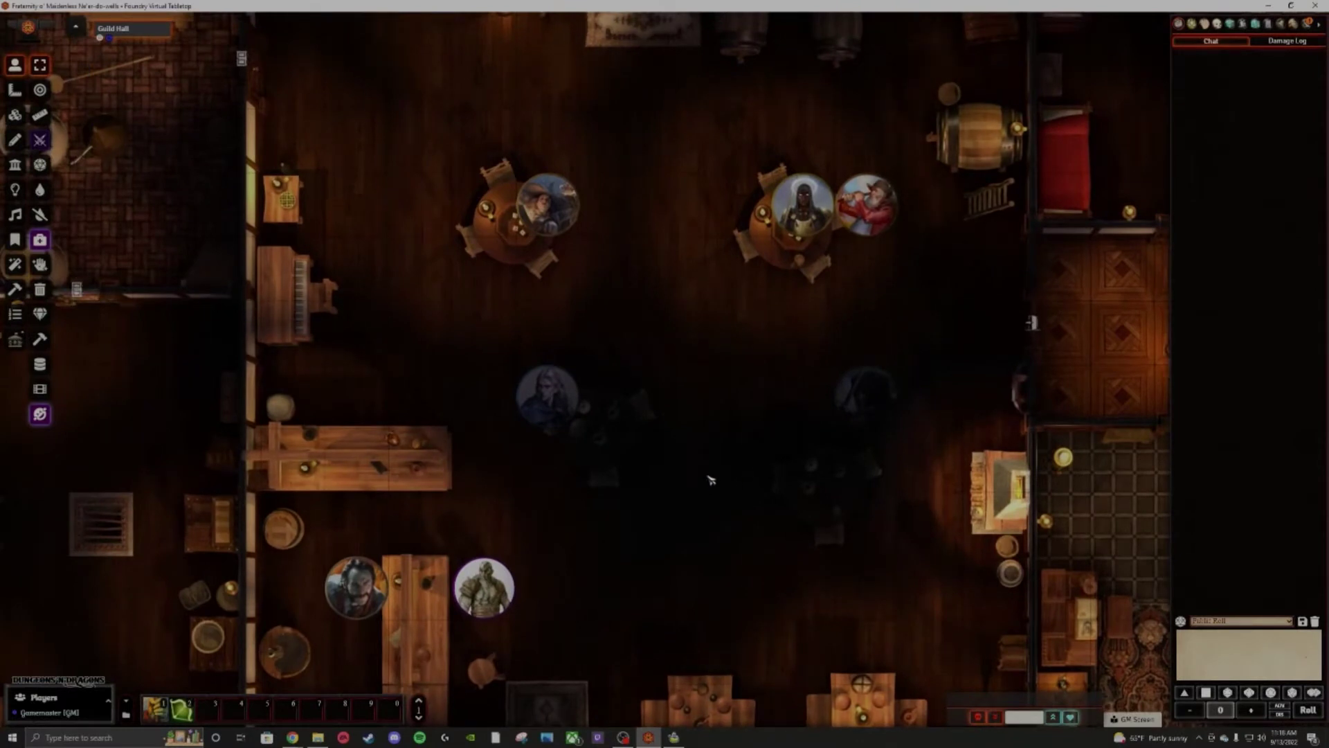
drag(709, 478, 715, 429)
key(Up)
key(Right)
key(Right)
key(Right)
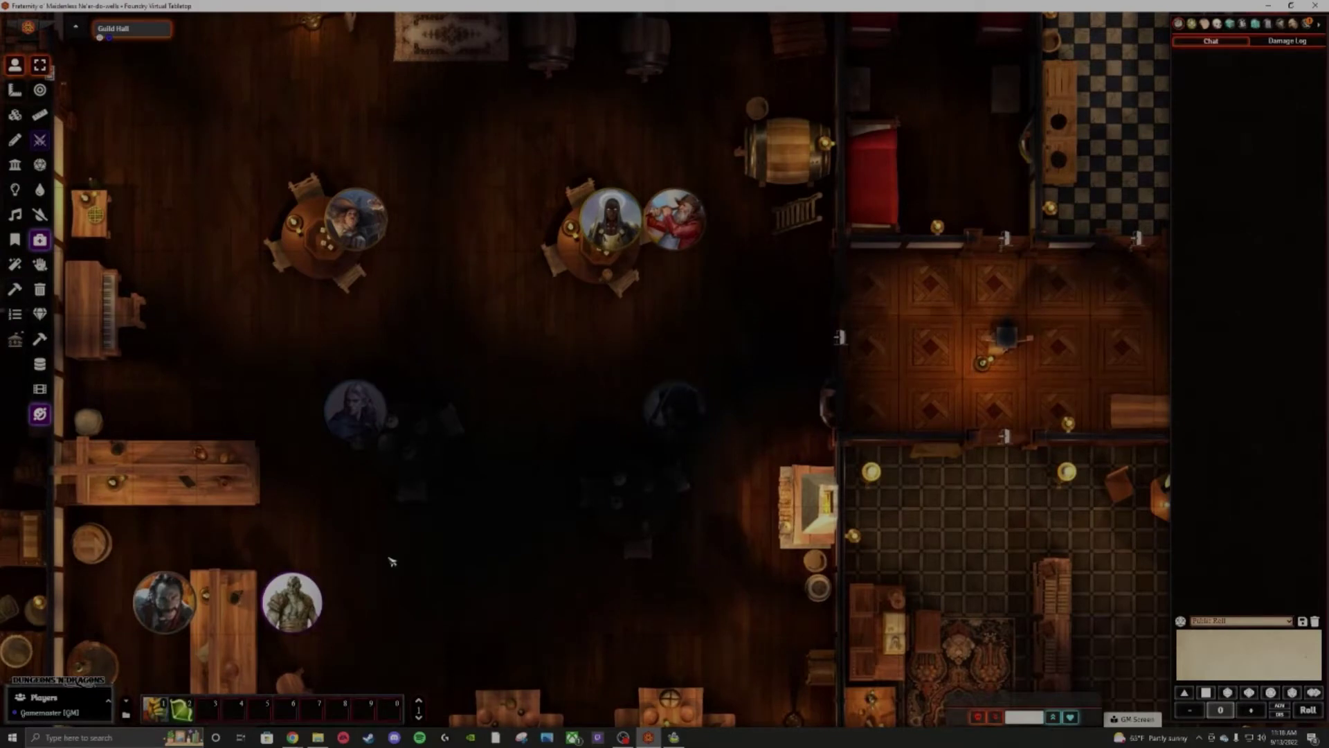
drag(357, 597, 554, 510)
key(Down)
key(Down)
key(Down)
key(Down)
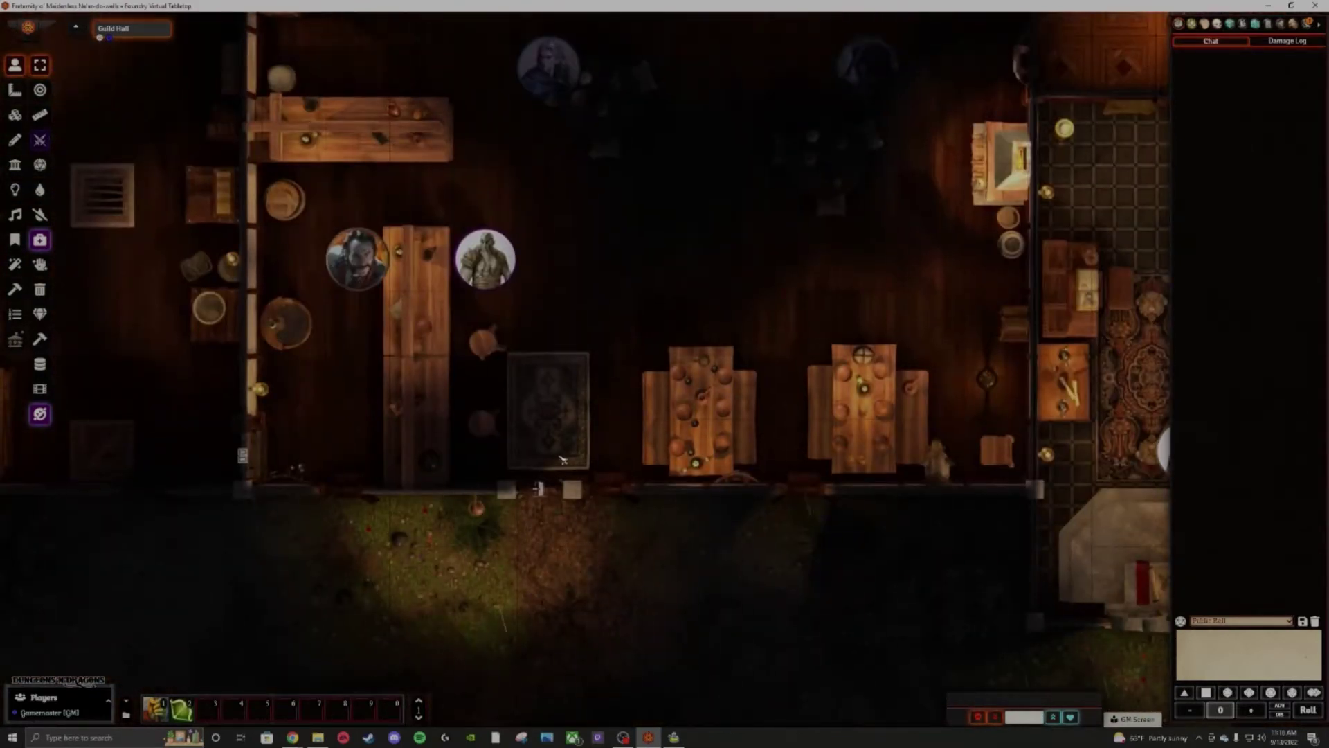
Check the Brofus token's field of vision by stepping it one square up along the bar and back.
key(Up)
click(508, 352)
key(Up)
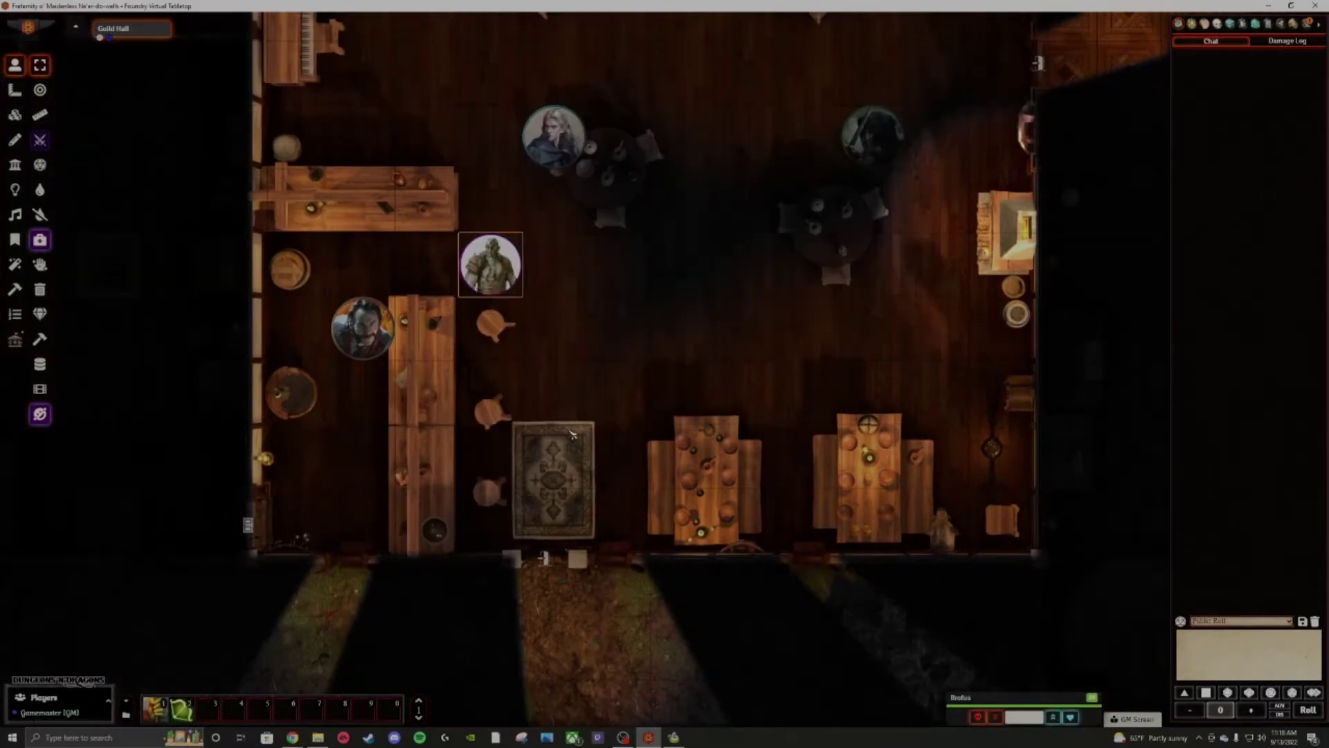
key(Left)
key(Down)
key(Tab)
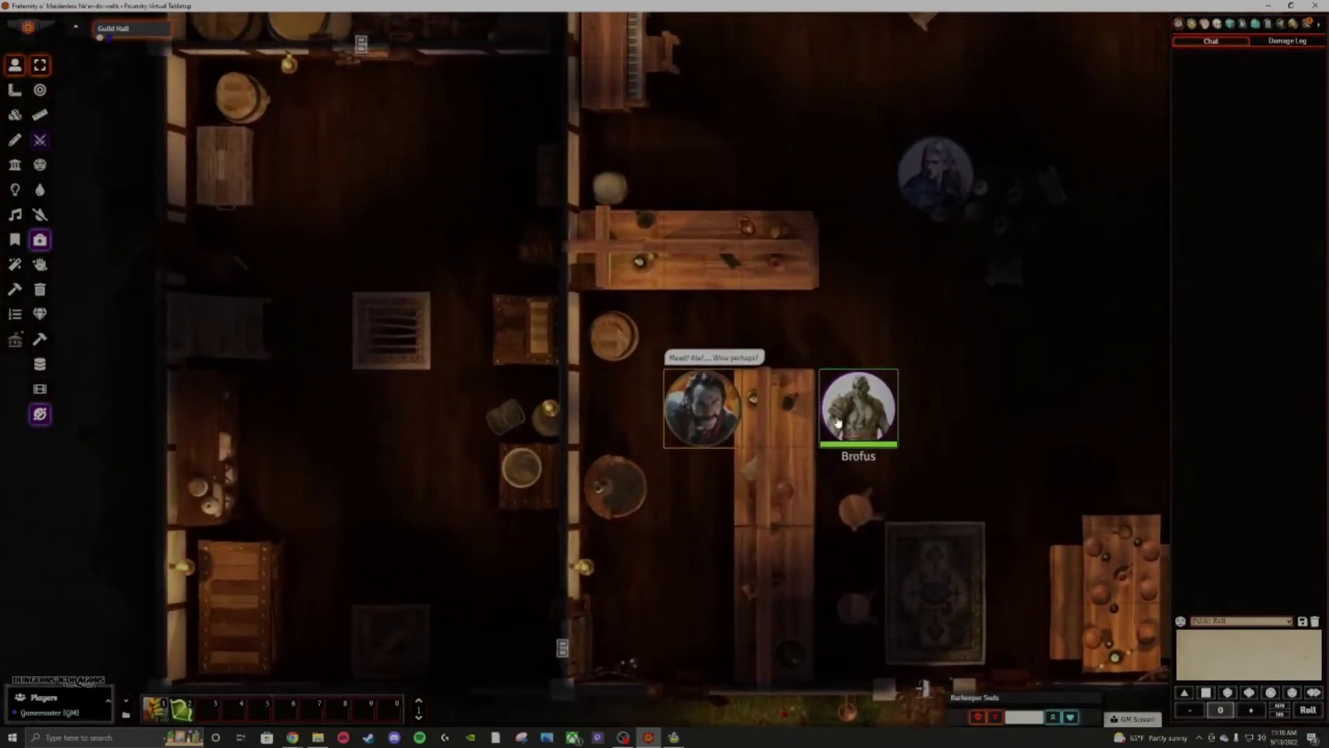
Examine the rest of the Guild Hall scene, covering the long dining tables, the tavern floor and the rooms beyond the fireplace.
click(1059, 353)
drag(1049, 358, 828, 273)
scroll(921, 346, down, 4)
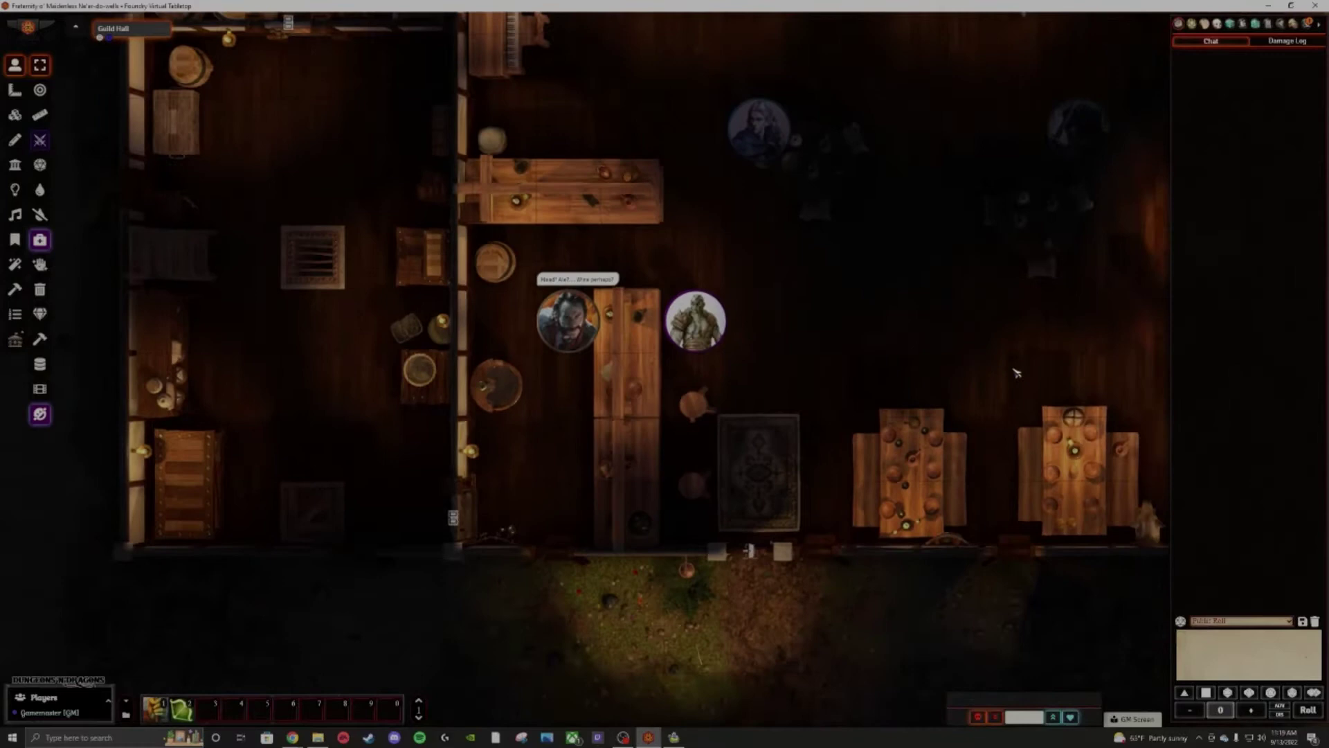
drag(1017, 373, 734, 351)
scroll(699, 478, up, 6)
drag(681, 502, 842, 416)
scroll(842, 416, down, 3)
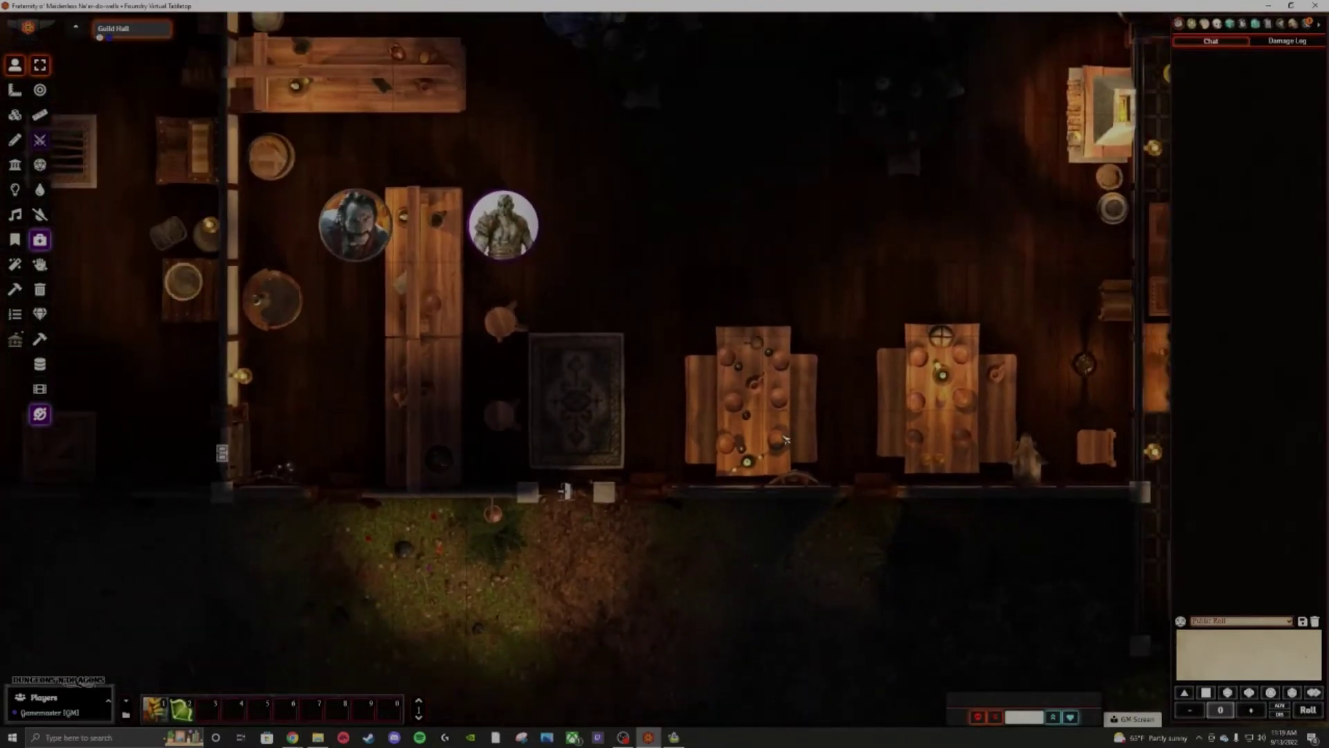
drag(813, 296, 741, 425)
scroll(803, 360, down, 6)
drag(824, 296, 764, 448)
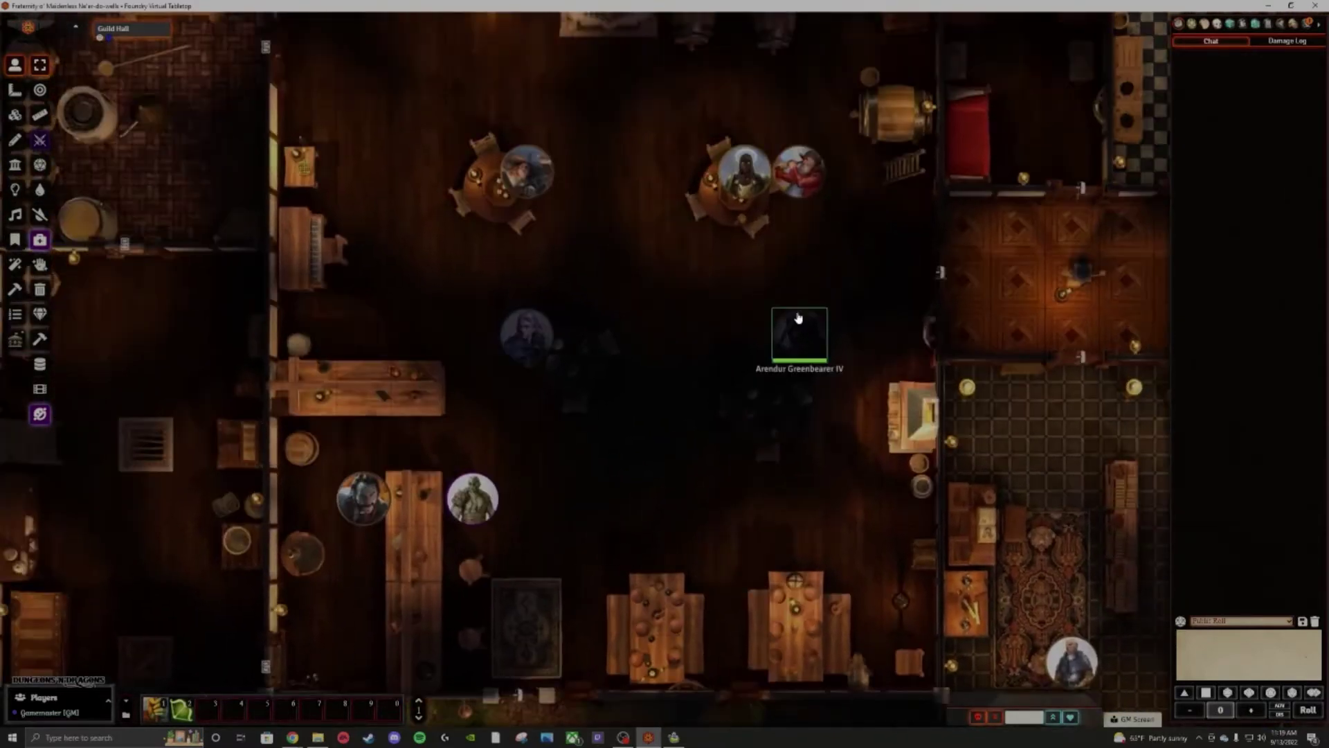
right_click(798, 318)
right_click(792, 509)
drag(893, 606, 760, 504)
click(753, 490)
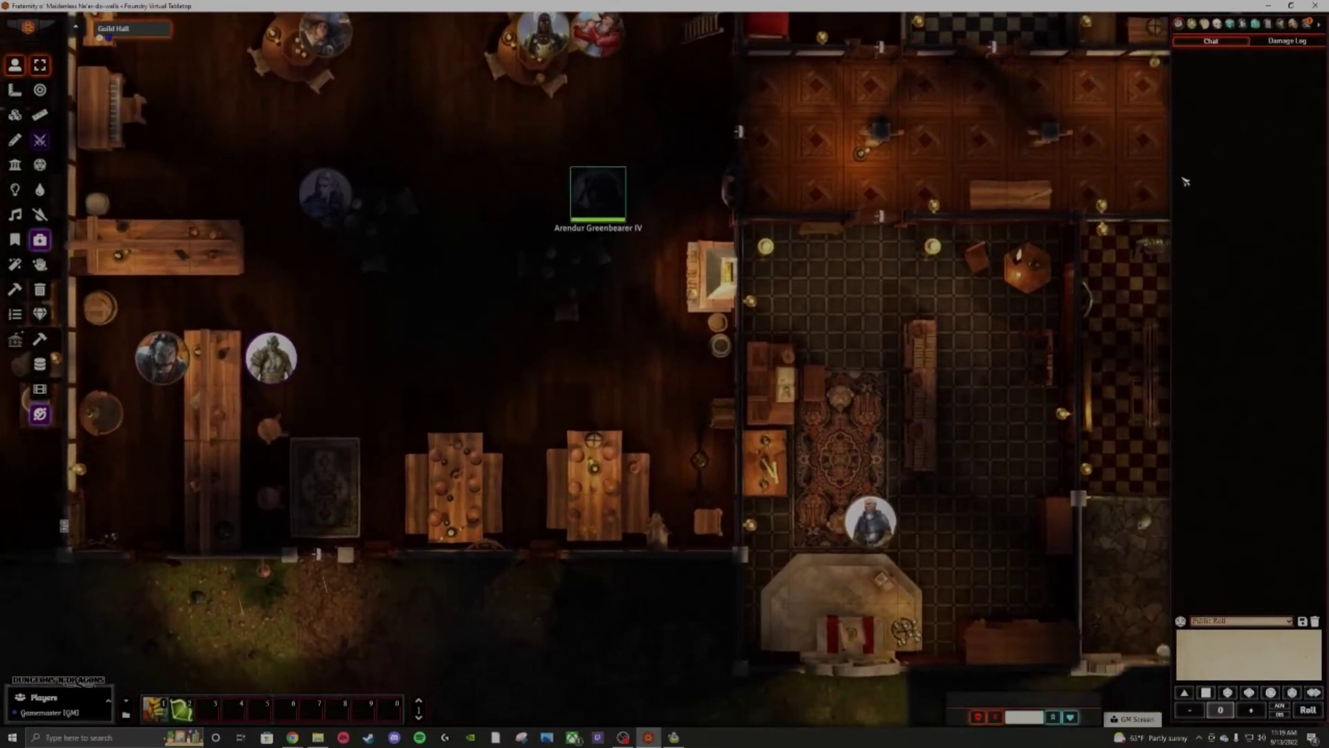
Switch to Dungeon Alchemist and create a new digital map 25 tiles wide with Forest terrain and Lakeside water.
click(674, 736)
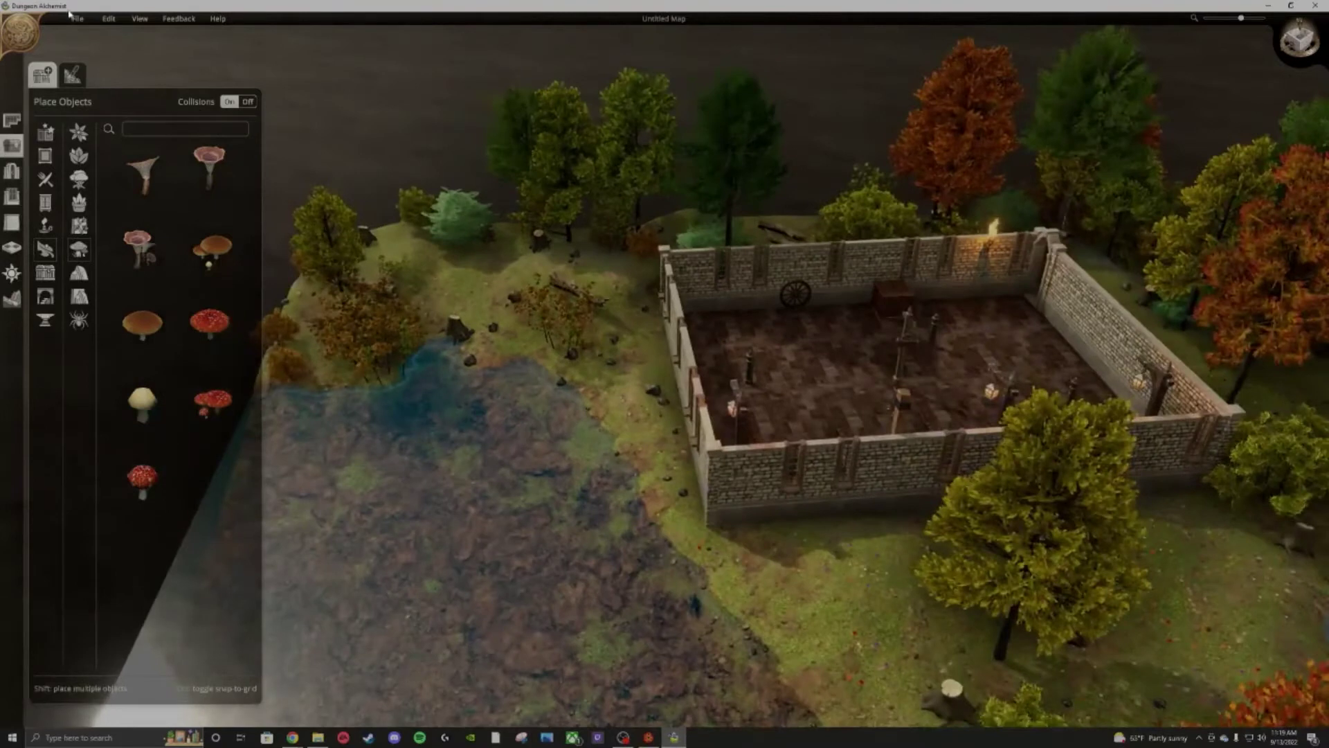
click(77, 19)
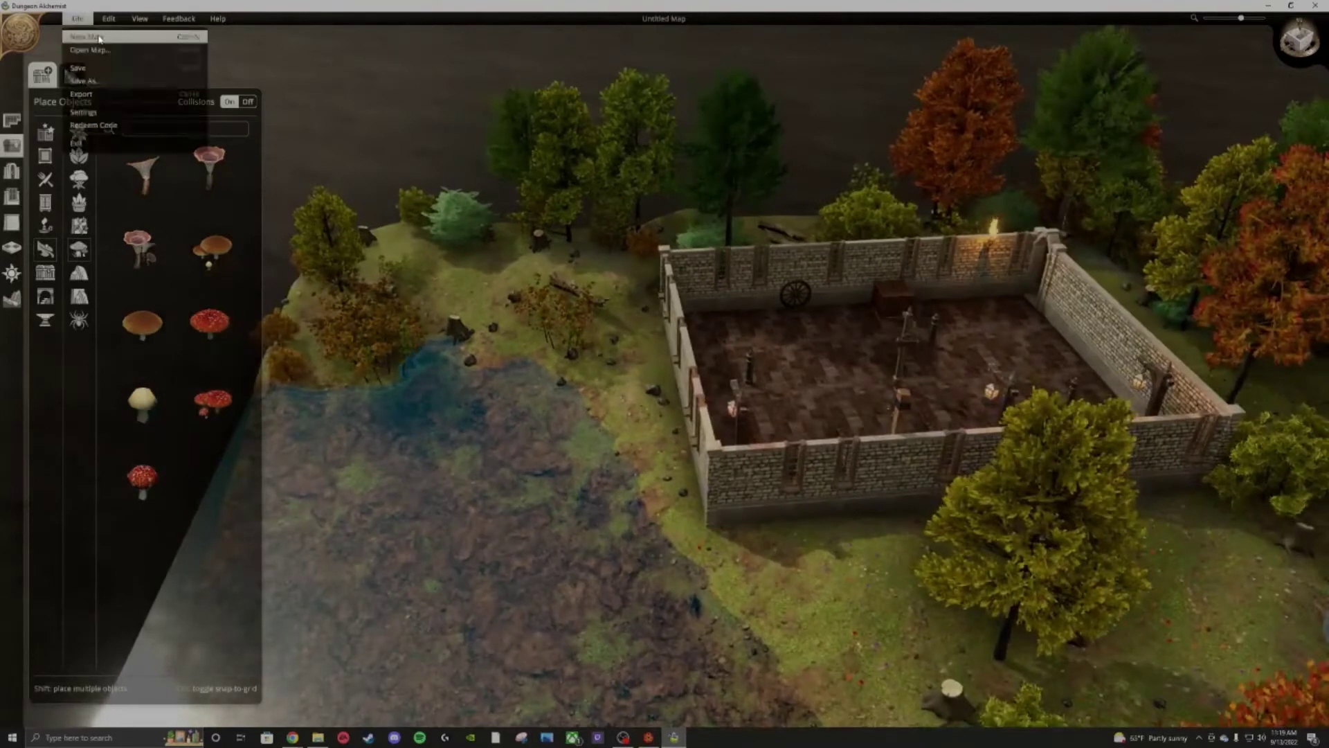
click(87, 31)
click(621, 326)
text(25)
key(Tab)
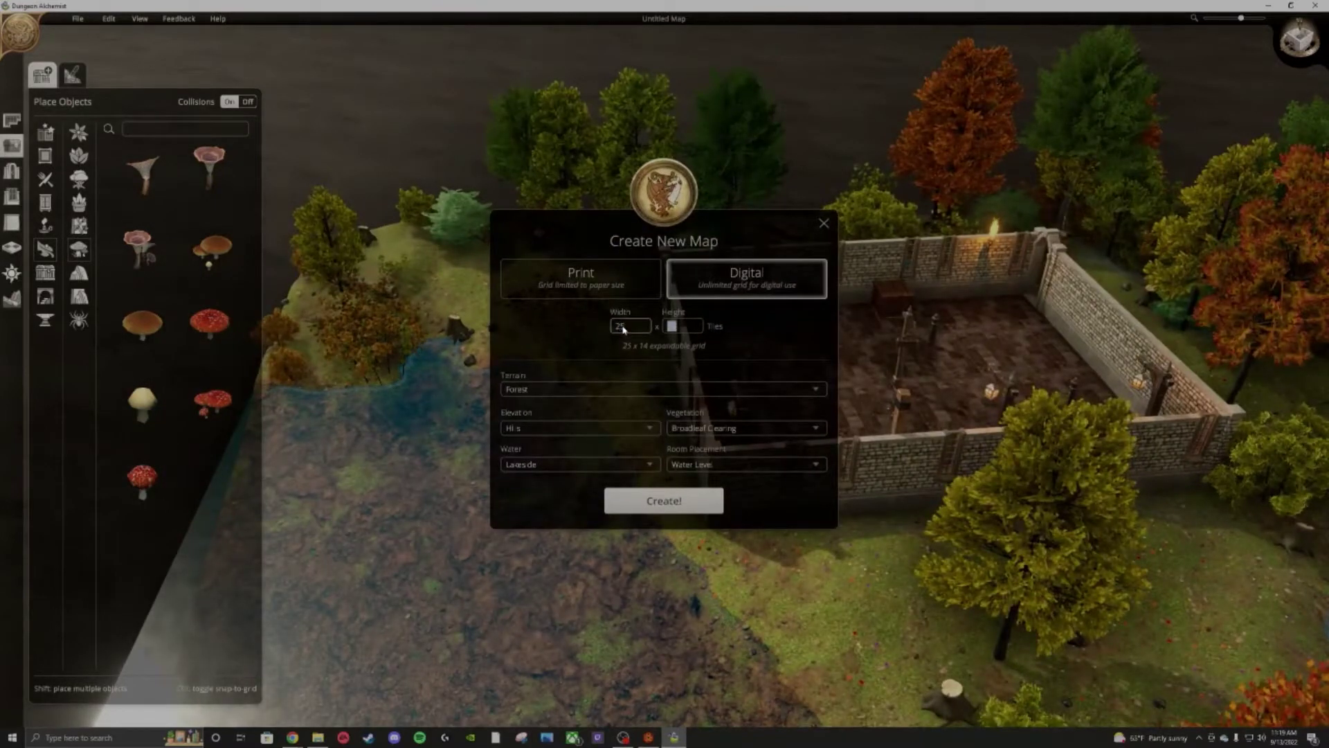
click(697, 509)
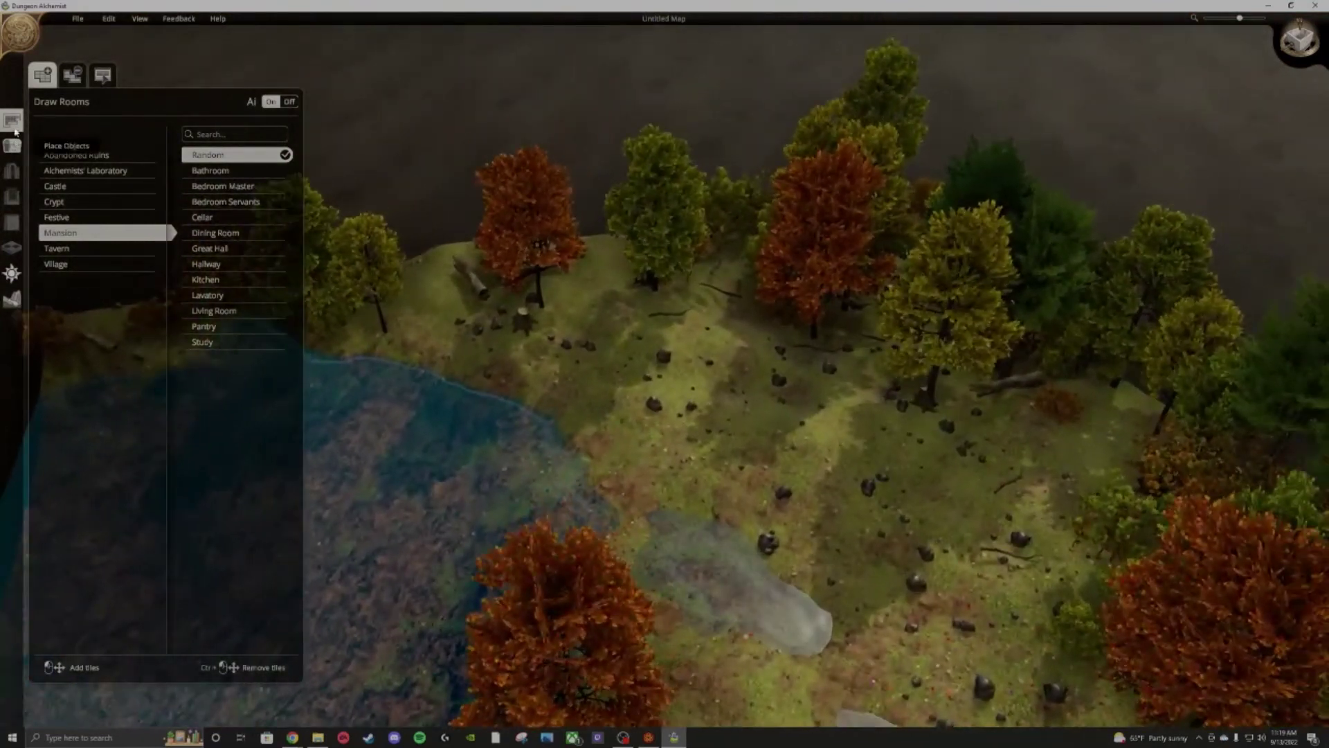
Draw a rectangular Village Farmstead room on the grass beside the trees, away from the lake, and close the room drawing tool.
click(12, 122)
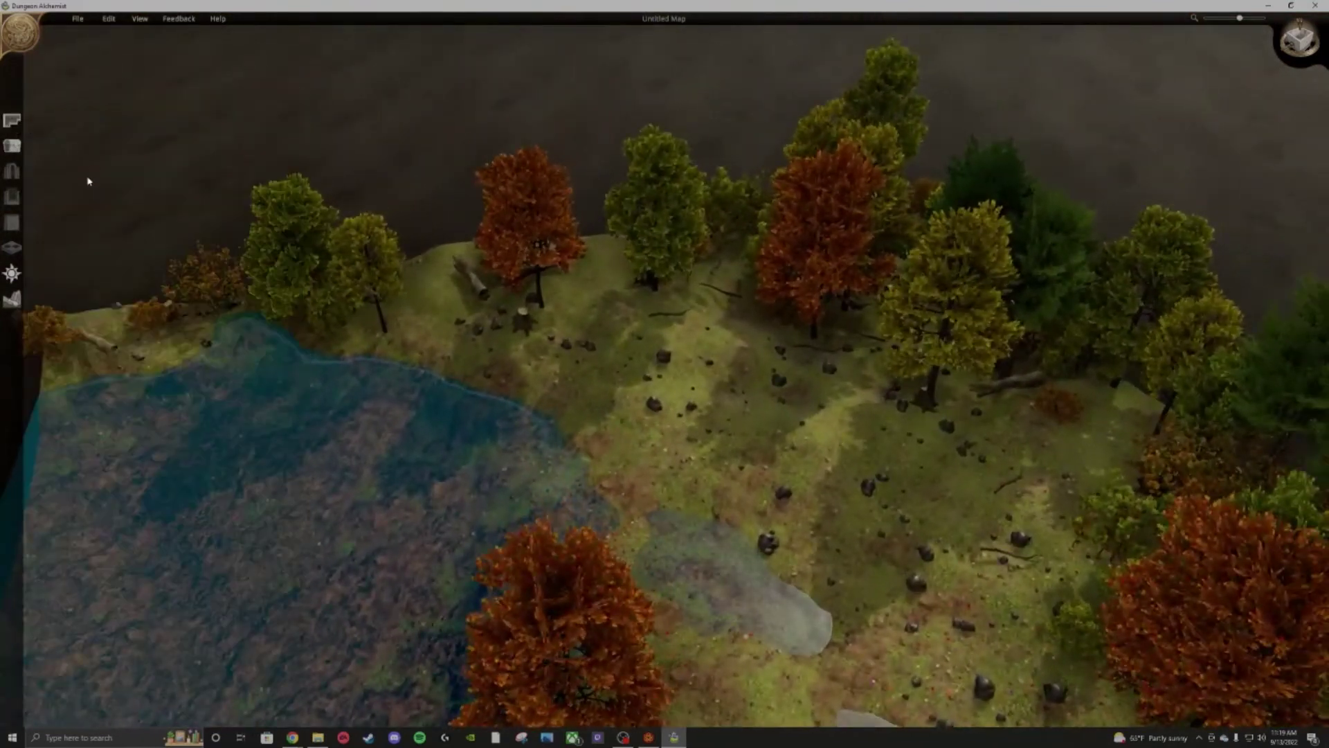
click(14, 122)
click(74, 247)
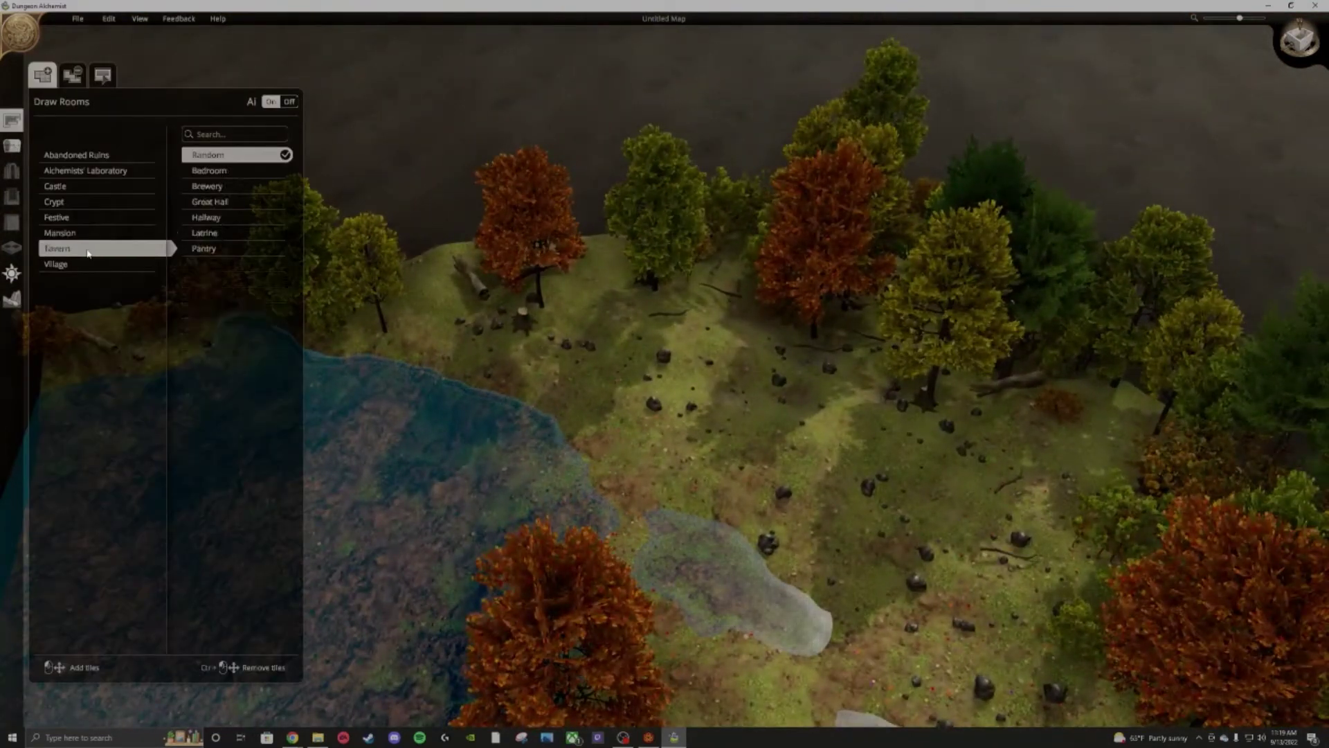
click(90, 264)
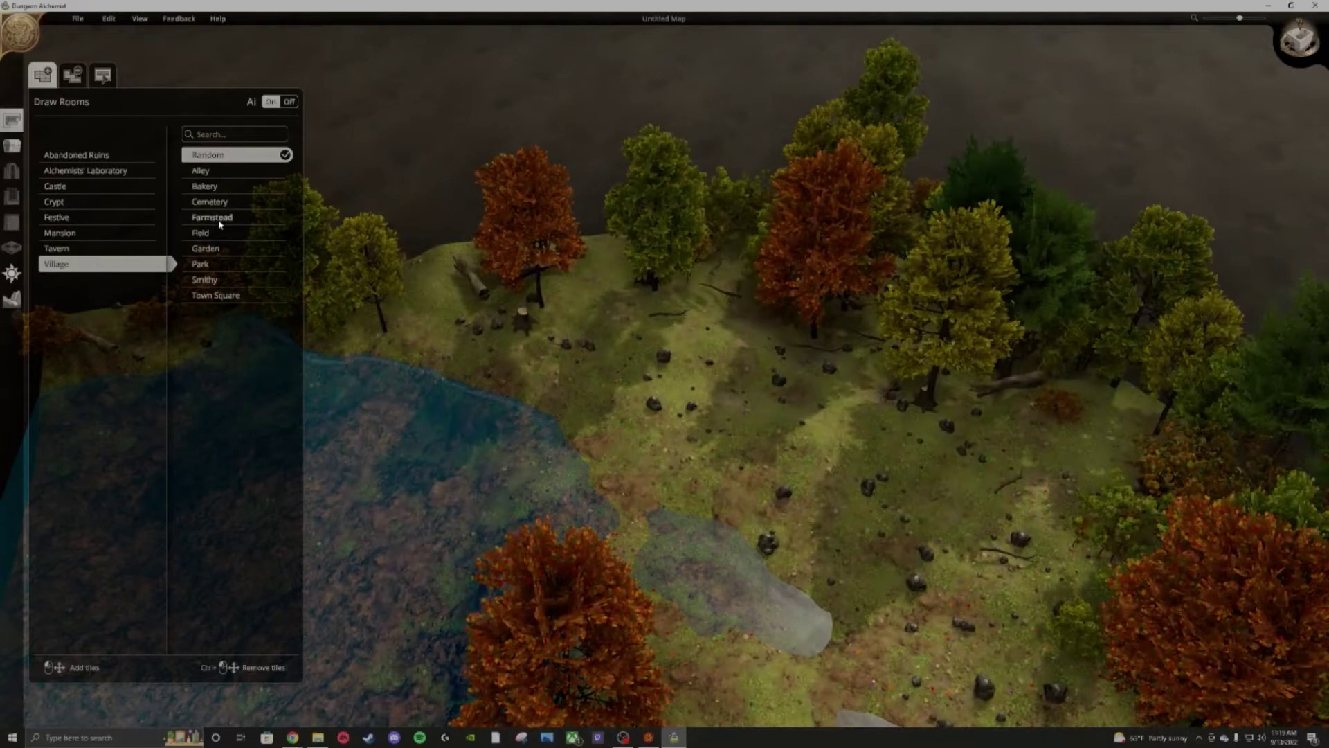
click(220, 224)
drag(817, 296, 1156, 454)
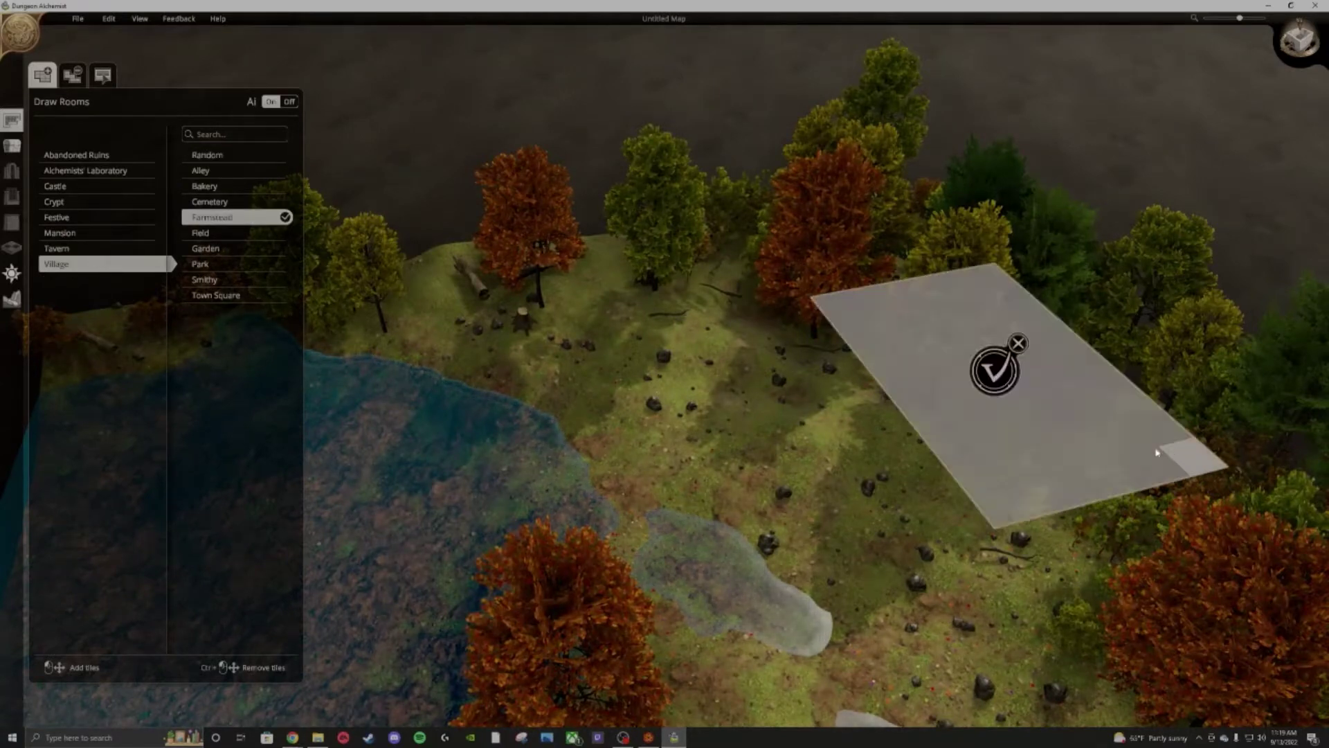
click(997, 371)
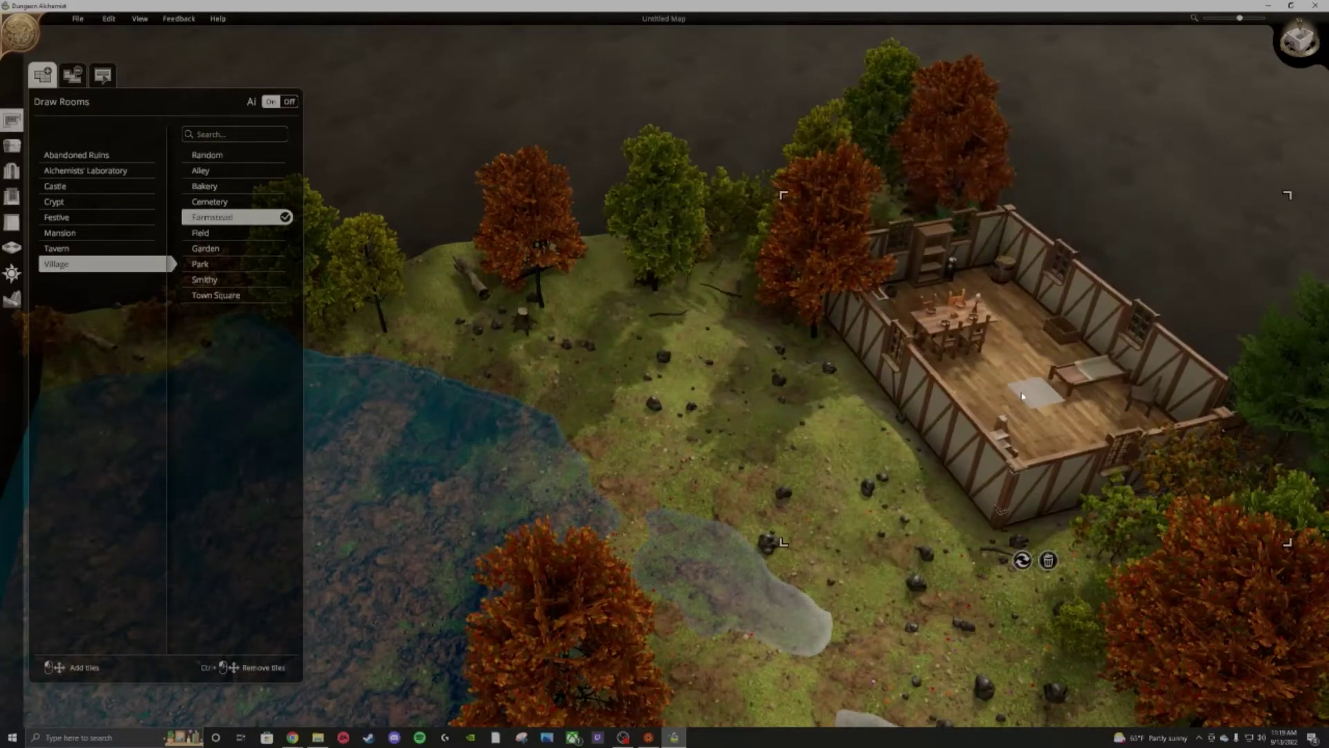
drag(1022, 396, 868, 430)
key(Escape)
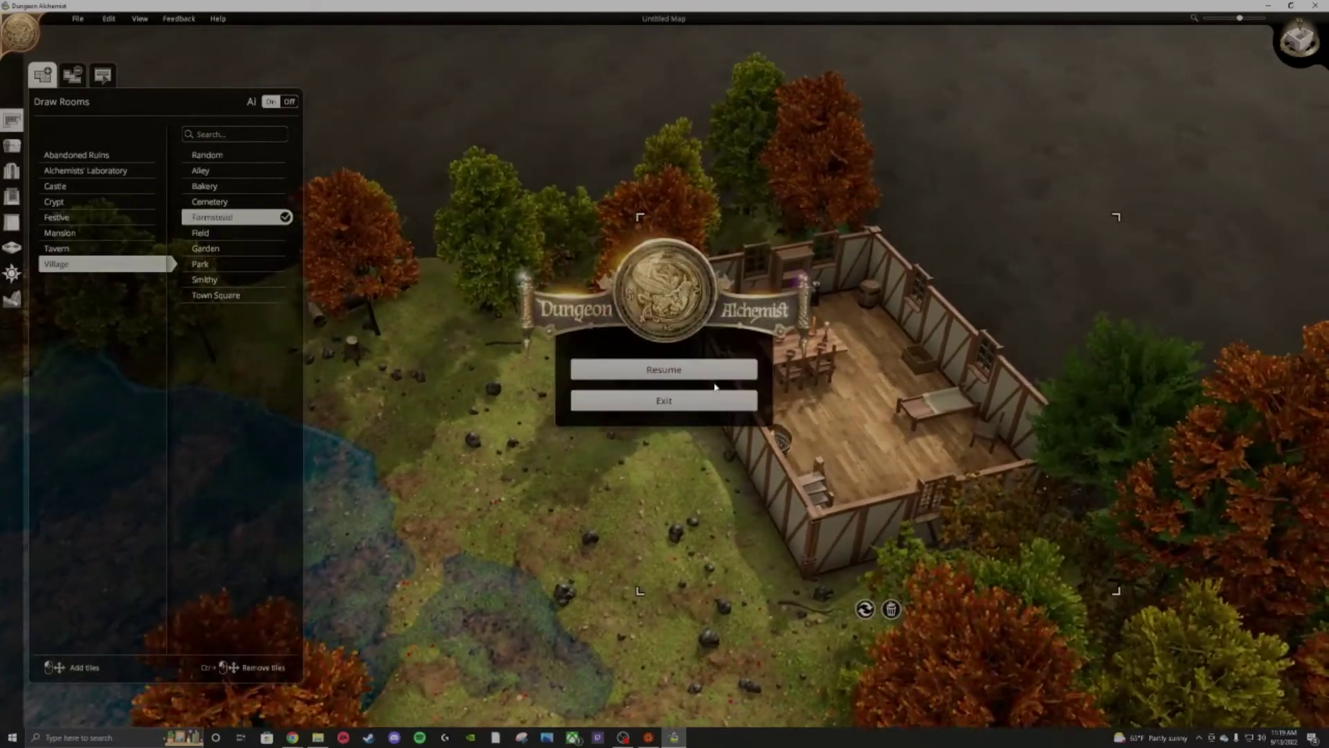
key(Escape)
click(11, 121)
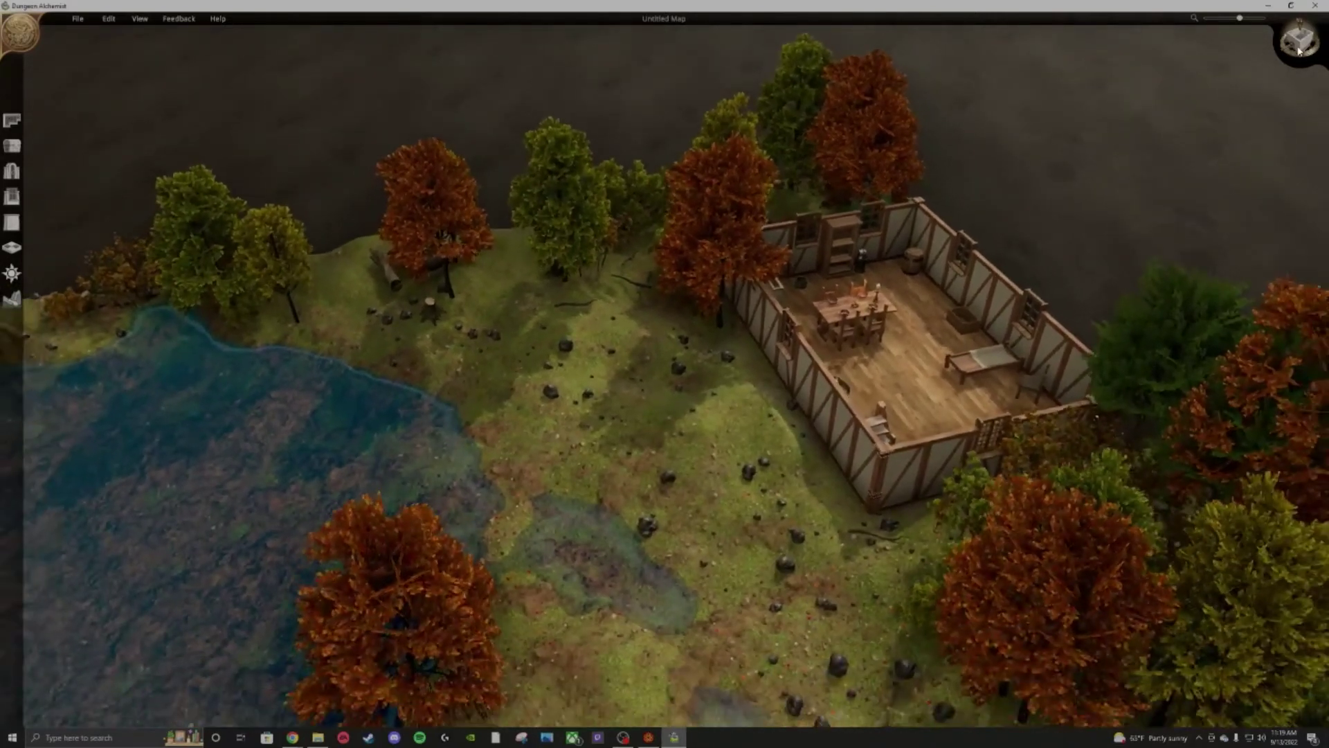
Export the map from the top-down view as a high-quality Foundry Export named Lakeside Retreat.
click(1299, 47)
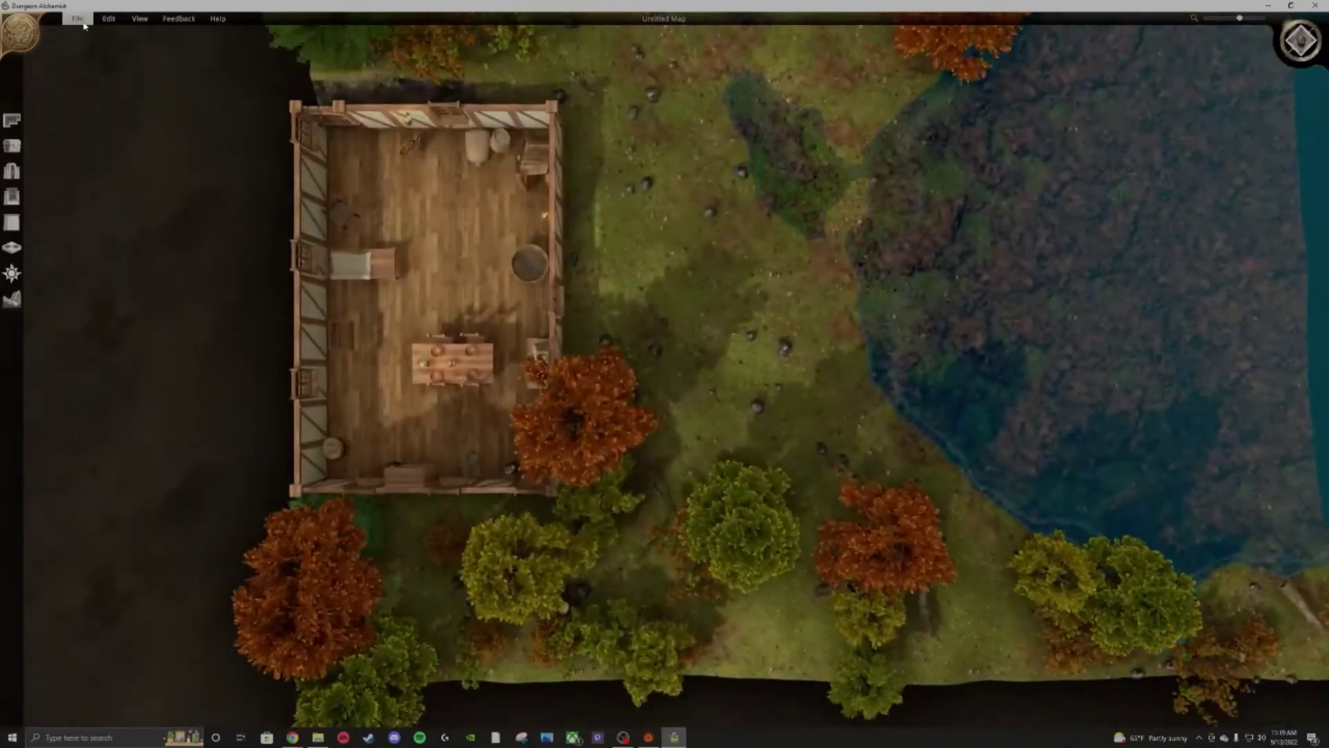
click(78, 18)
click(87, 95)
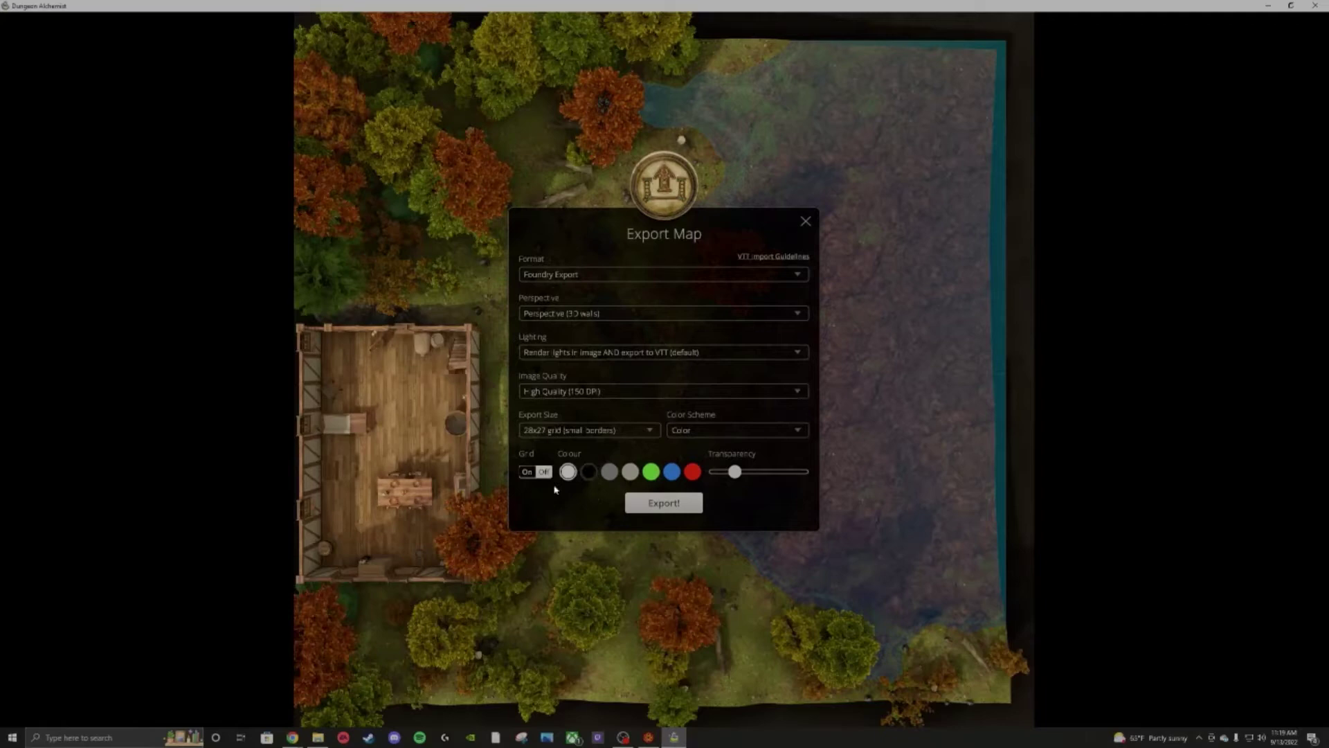
click(676, 507)
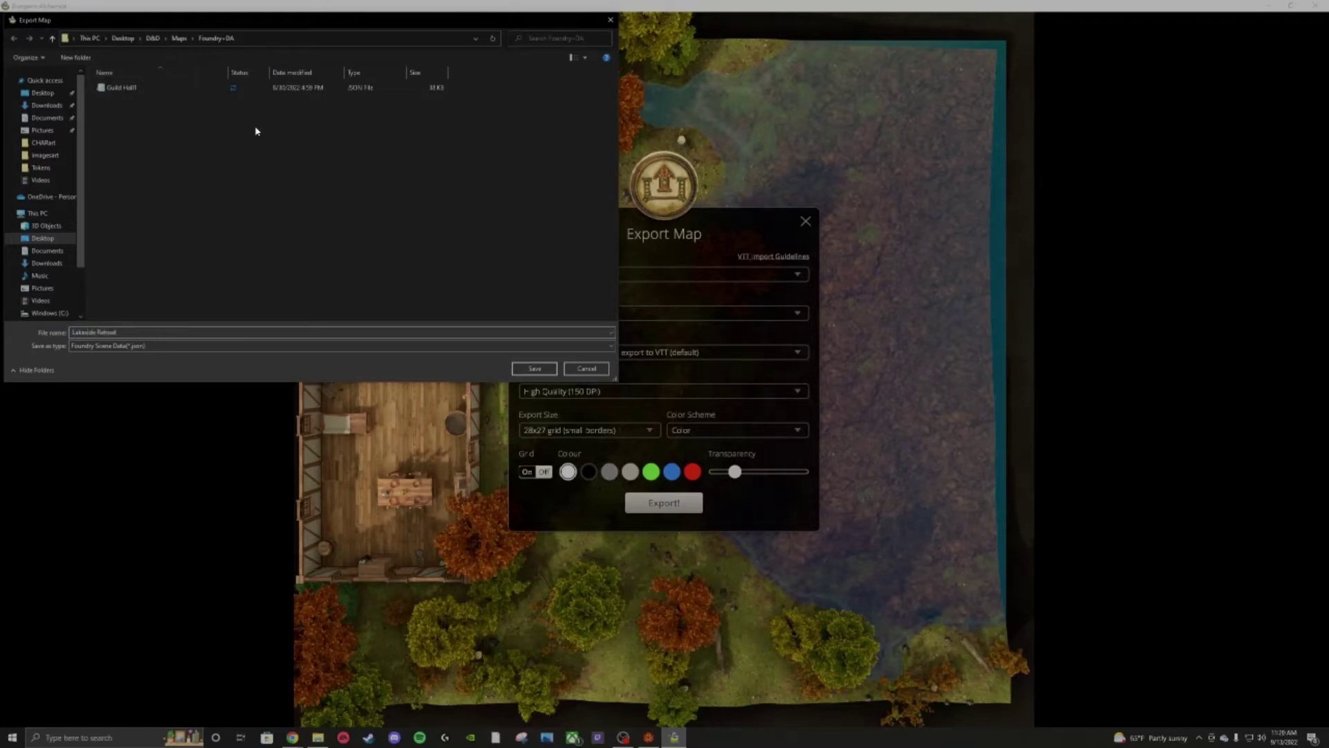
click(537, 367)
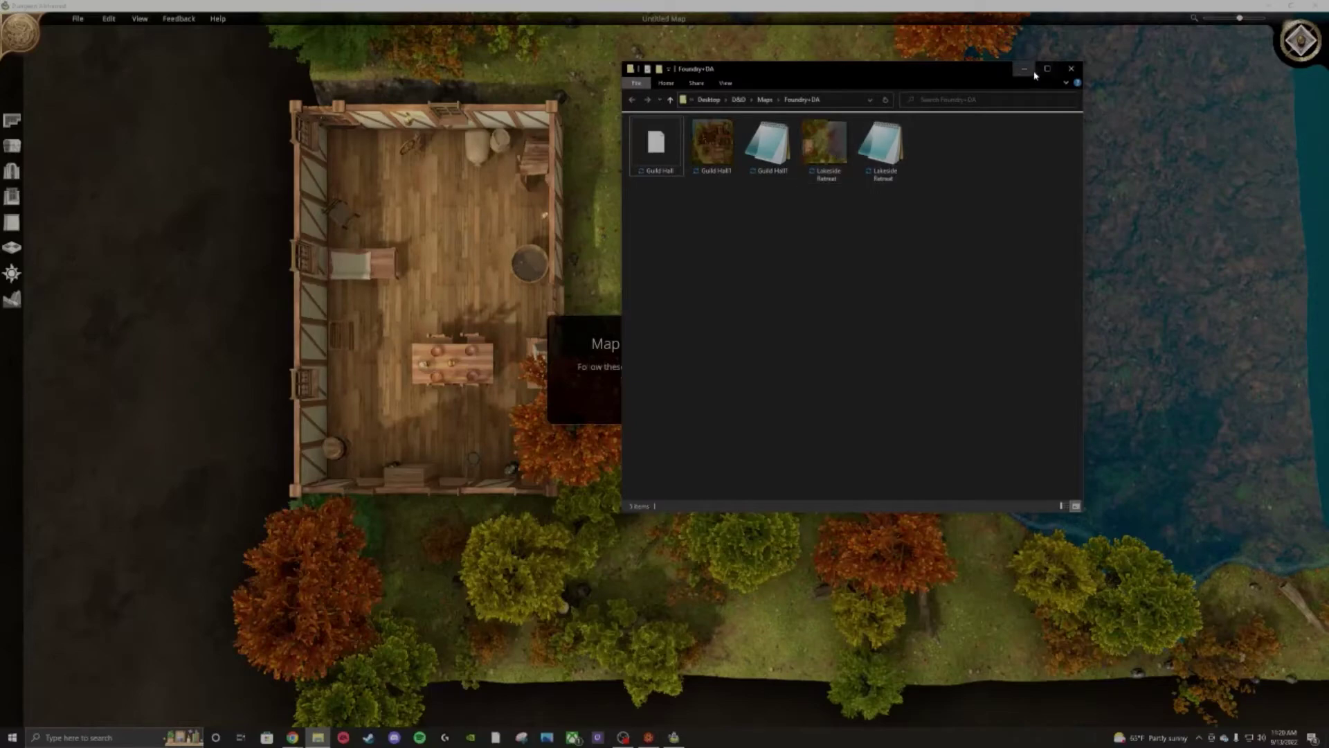
click(1071, 68)
click(664, 403)
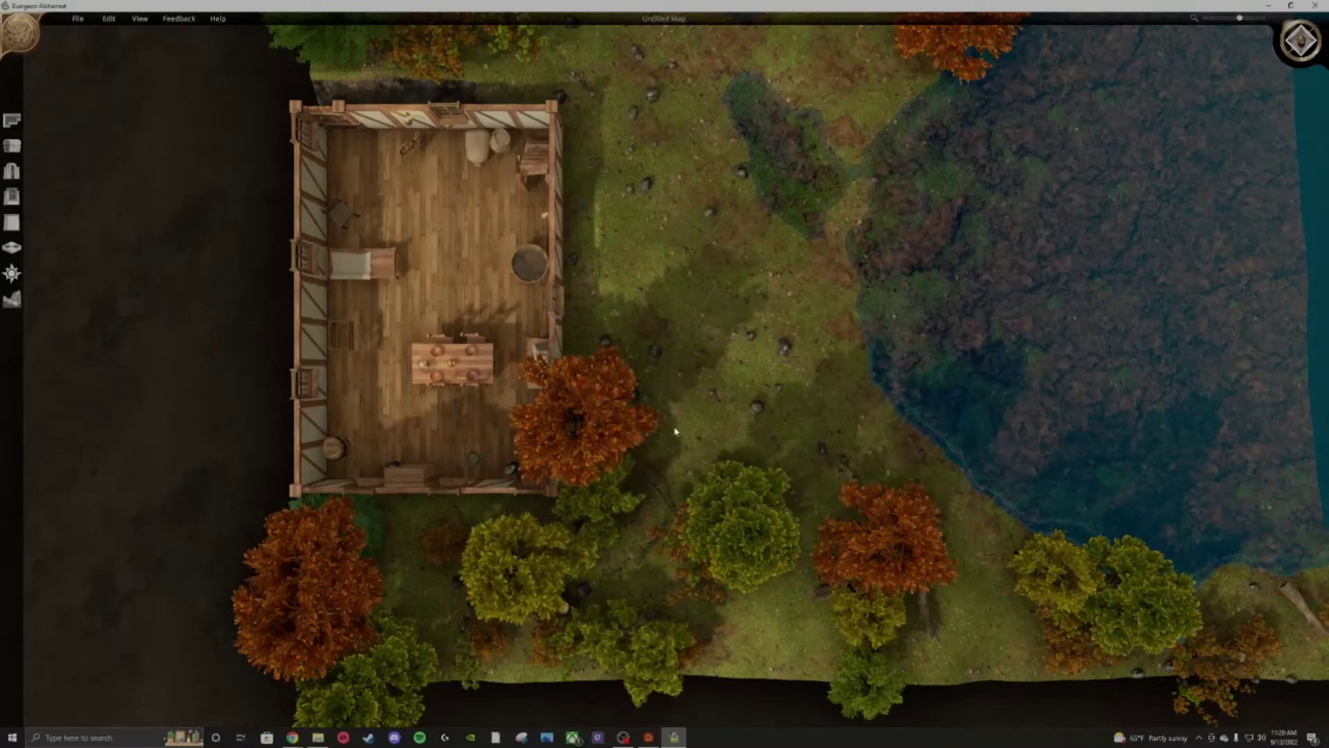
Switch to Foundry Virtual Tabletop and create a scene named Lakeside Retreat, saving its default configuration.
click(649, 736)
drag(635, 335, 683, 455)
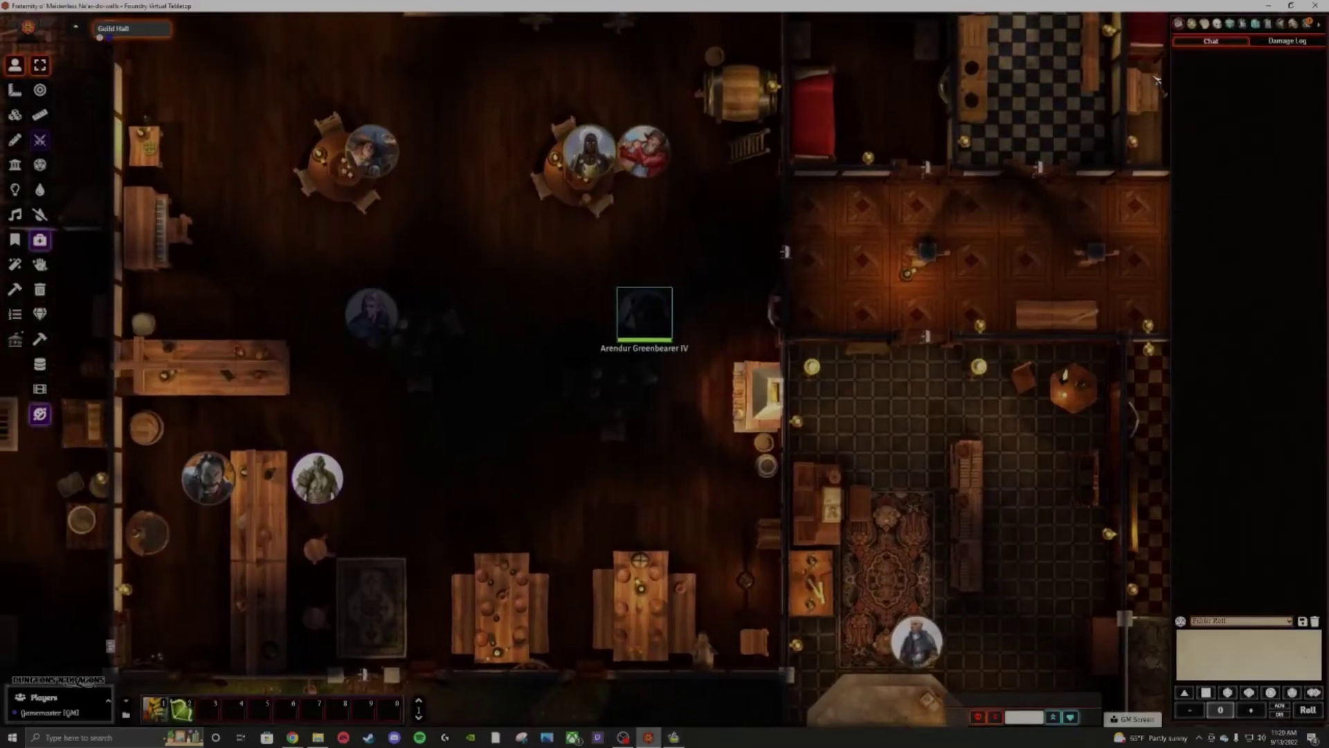
click(1206, 25)
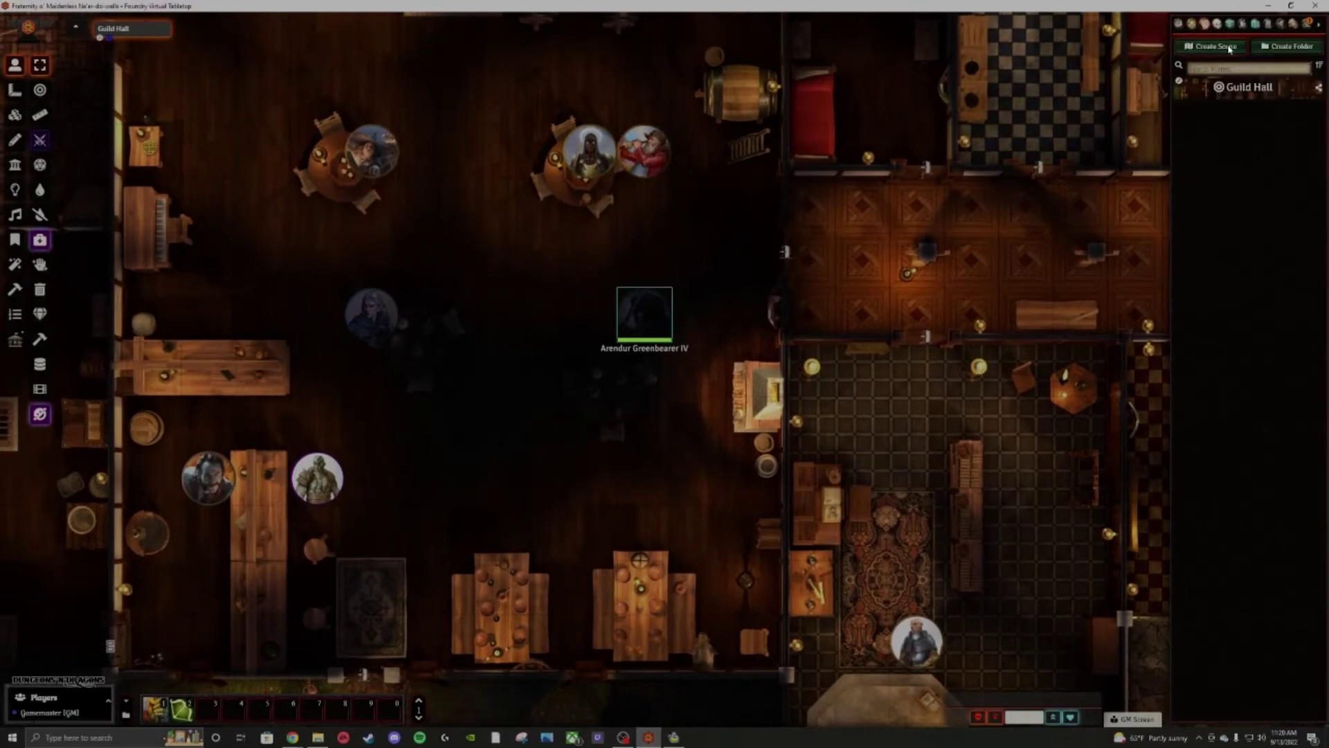
click(1229, 47)
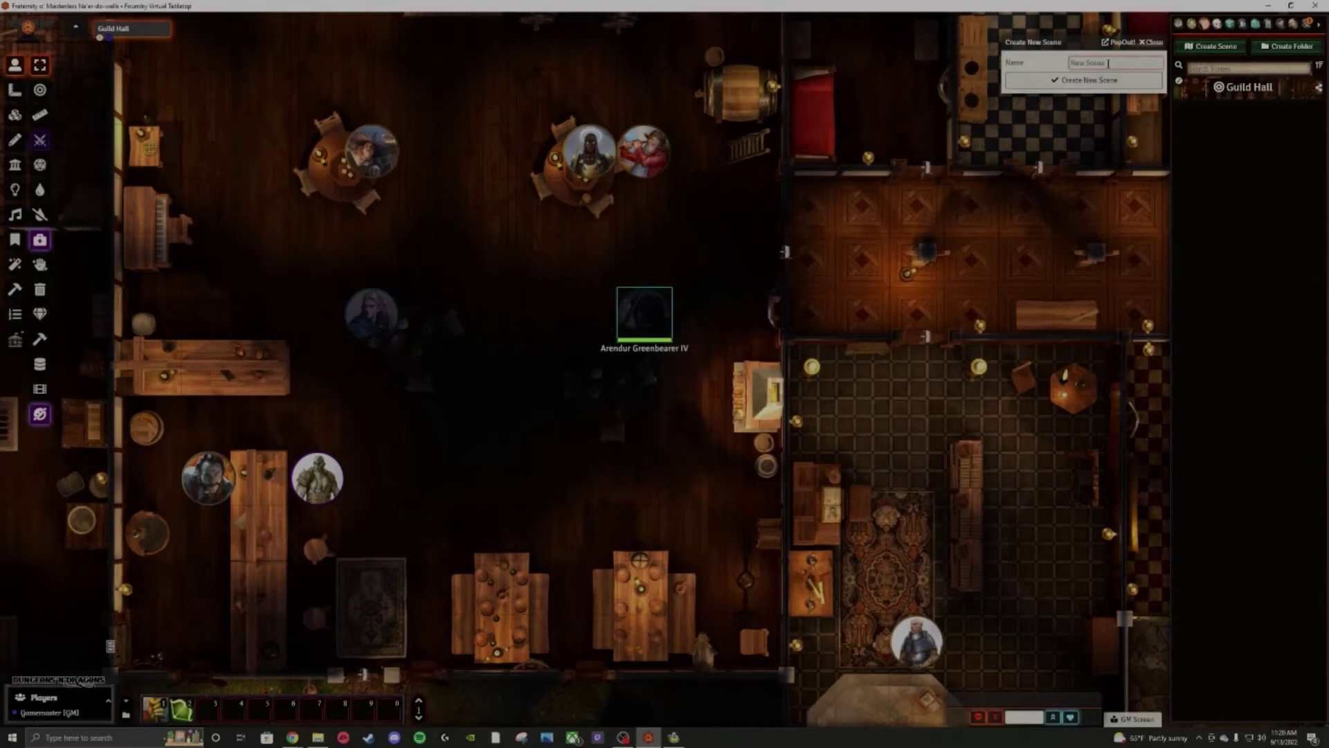
text(Lavas)
text(ide)
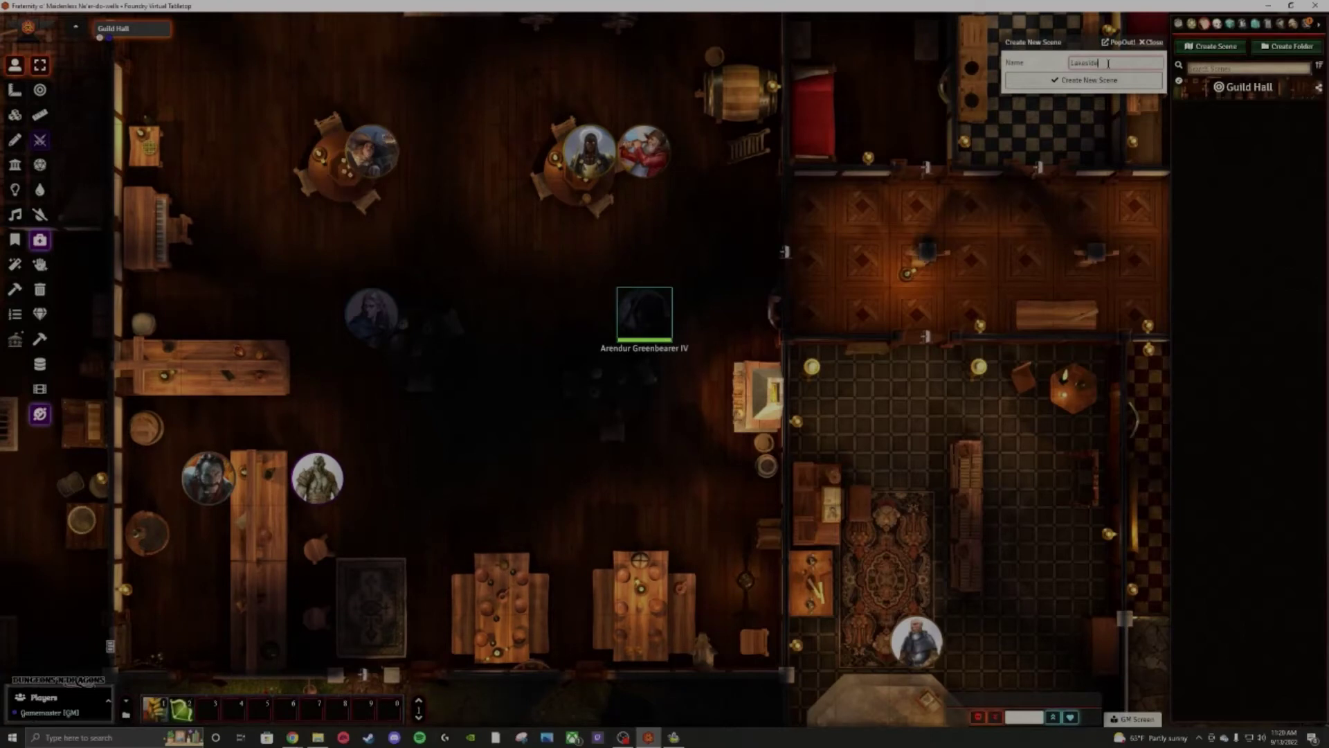
text( Retreat)
click(1090, 80)
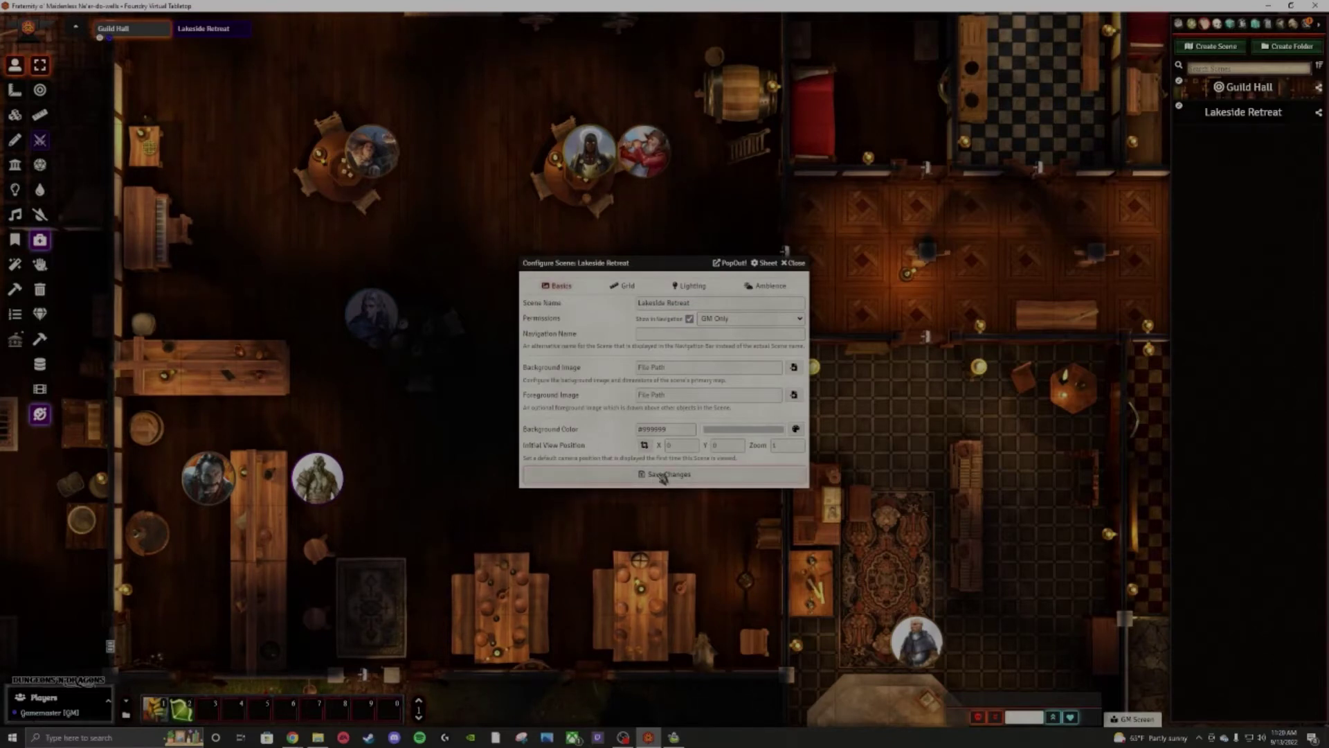
click(663, 475)
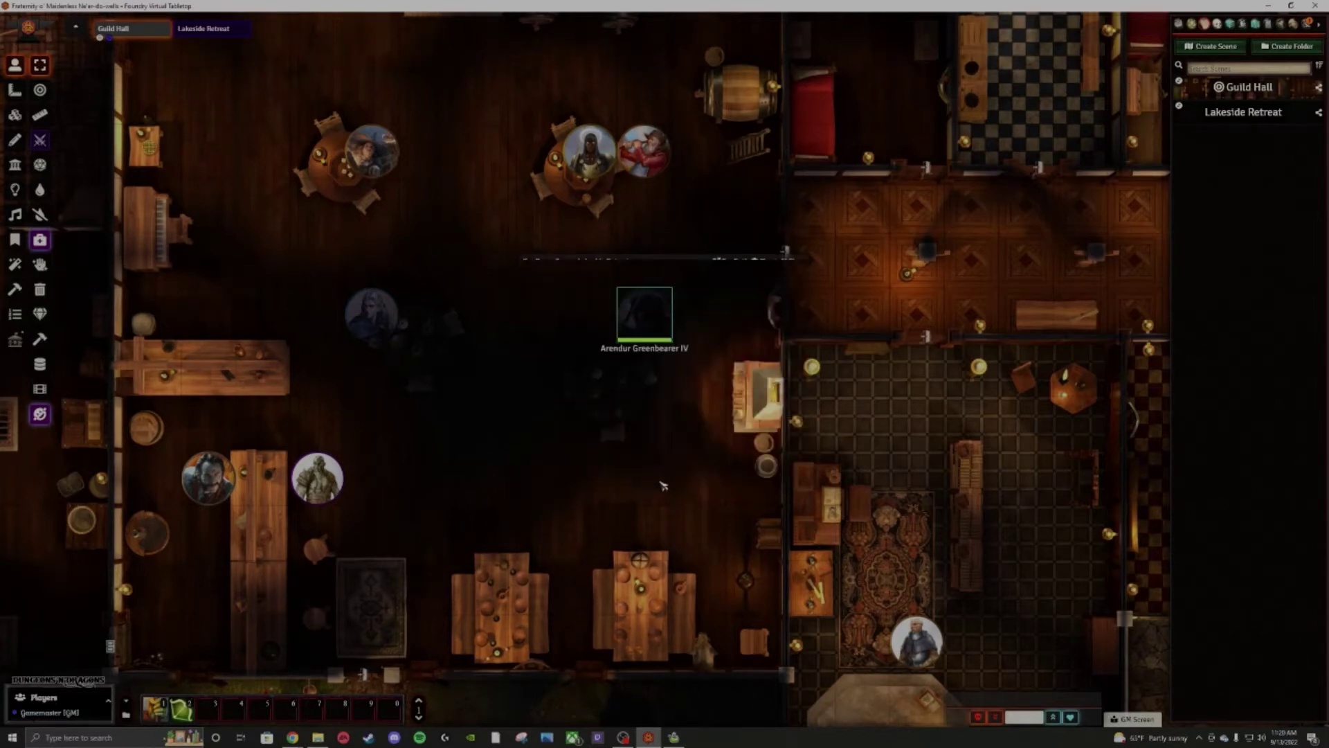
Import the Lakeside Retreat JSON file from the Foundry-DA folder into the Lakeside Retreat scene.
right_click(1253, 115)
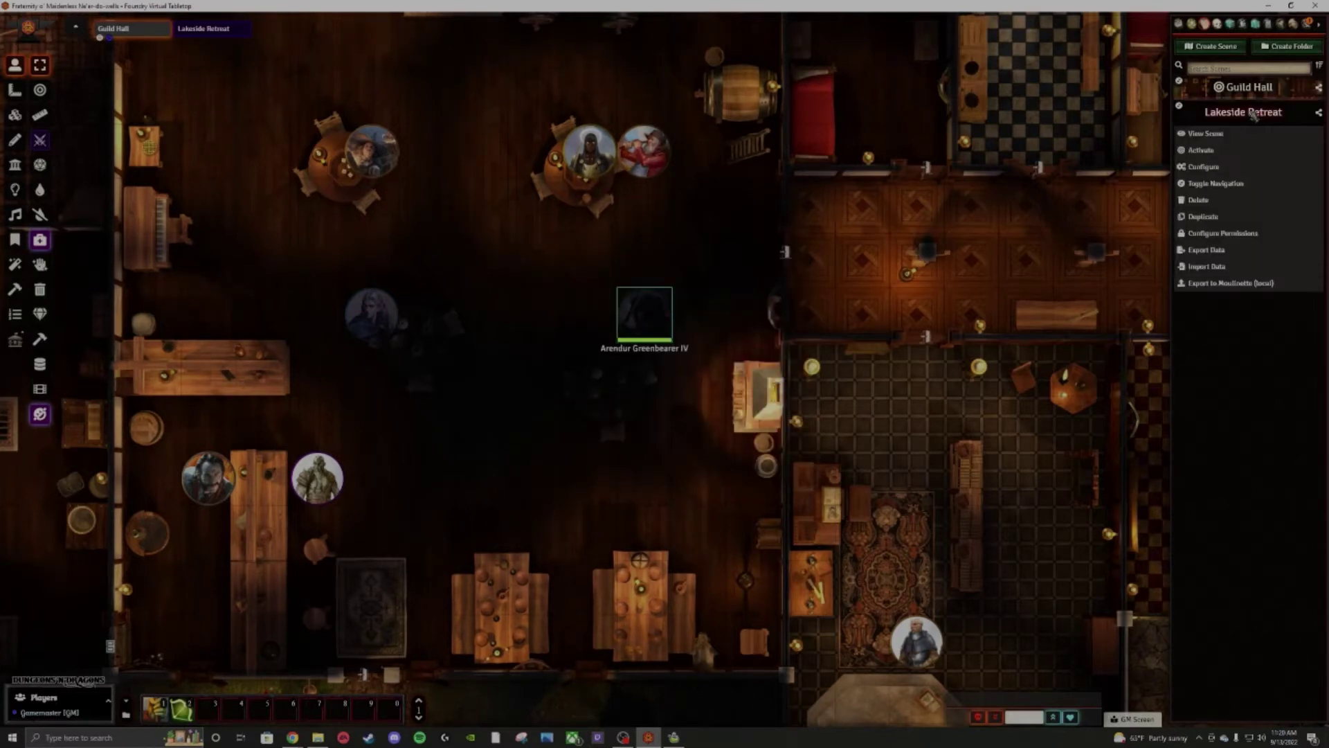
click(1216, 267)
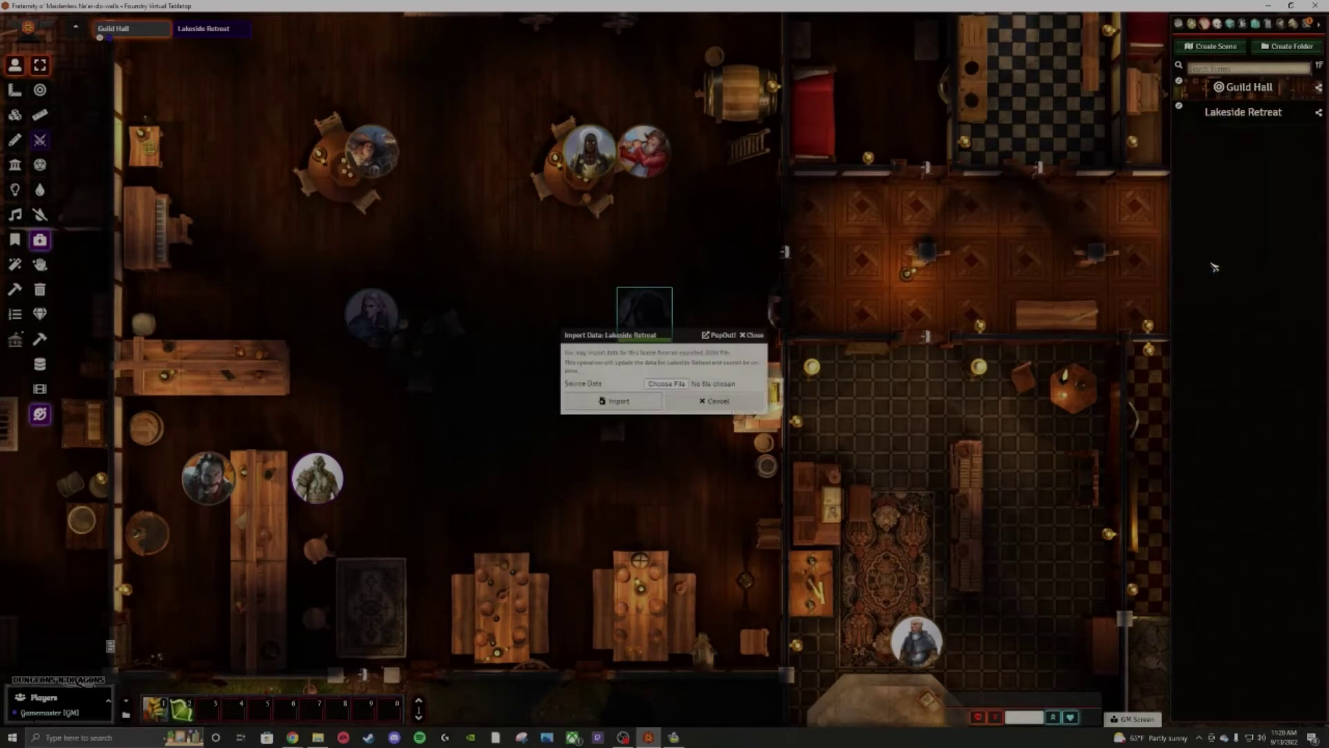
click(670, 386)
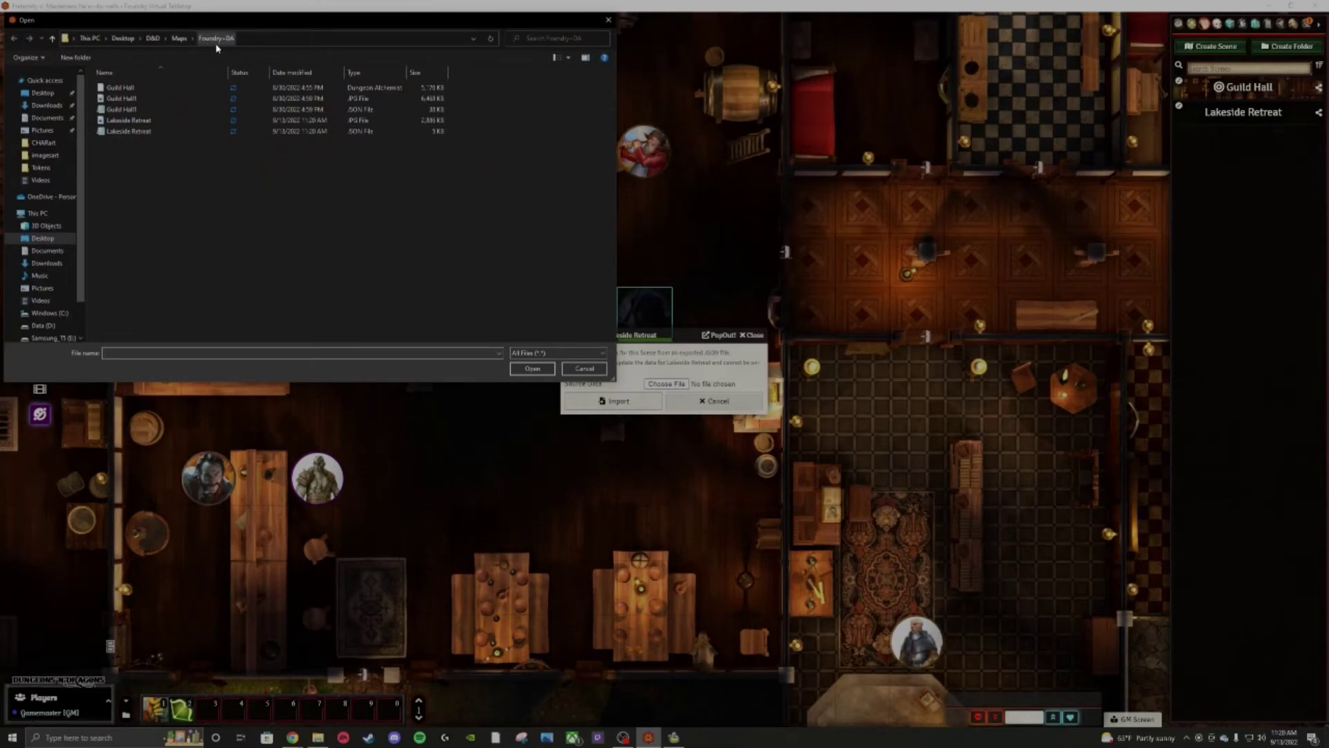
click(175, 131)
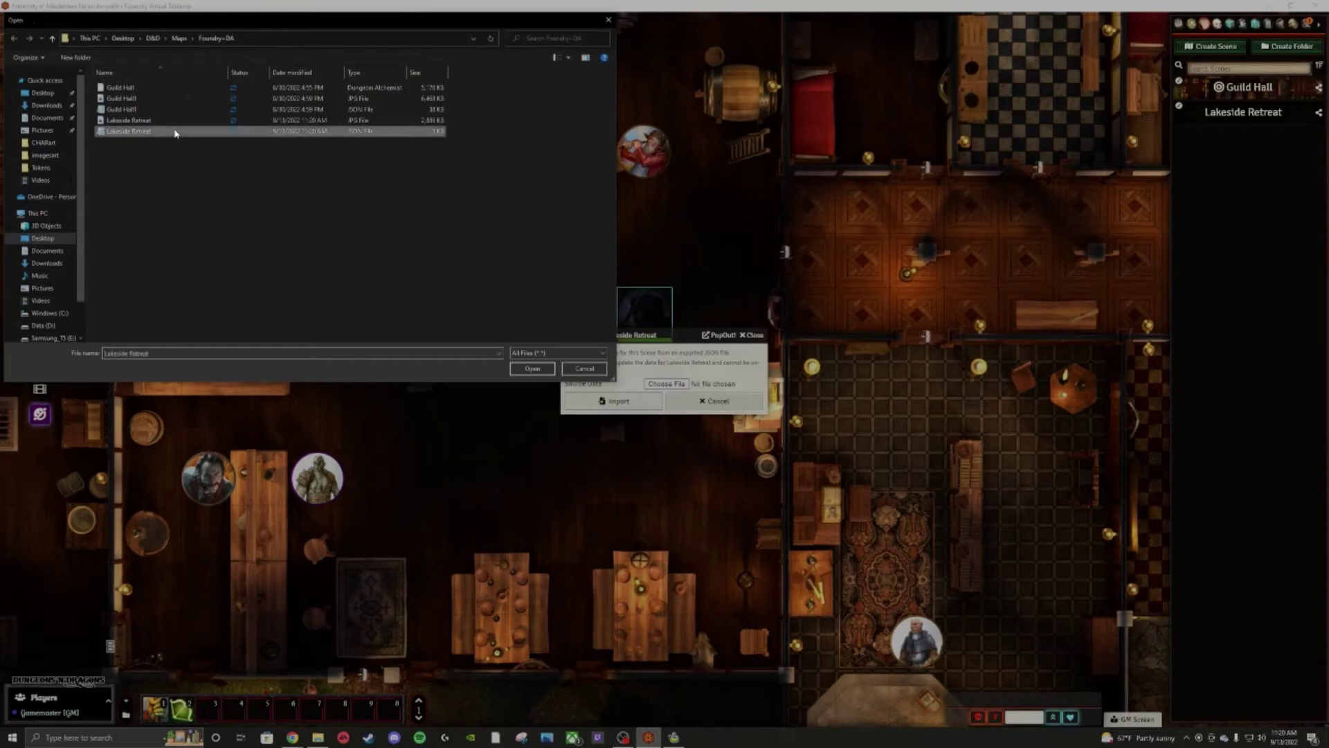
double_click(175, 132)
click(644, 401)
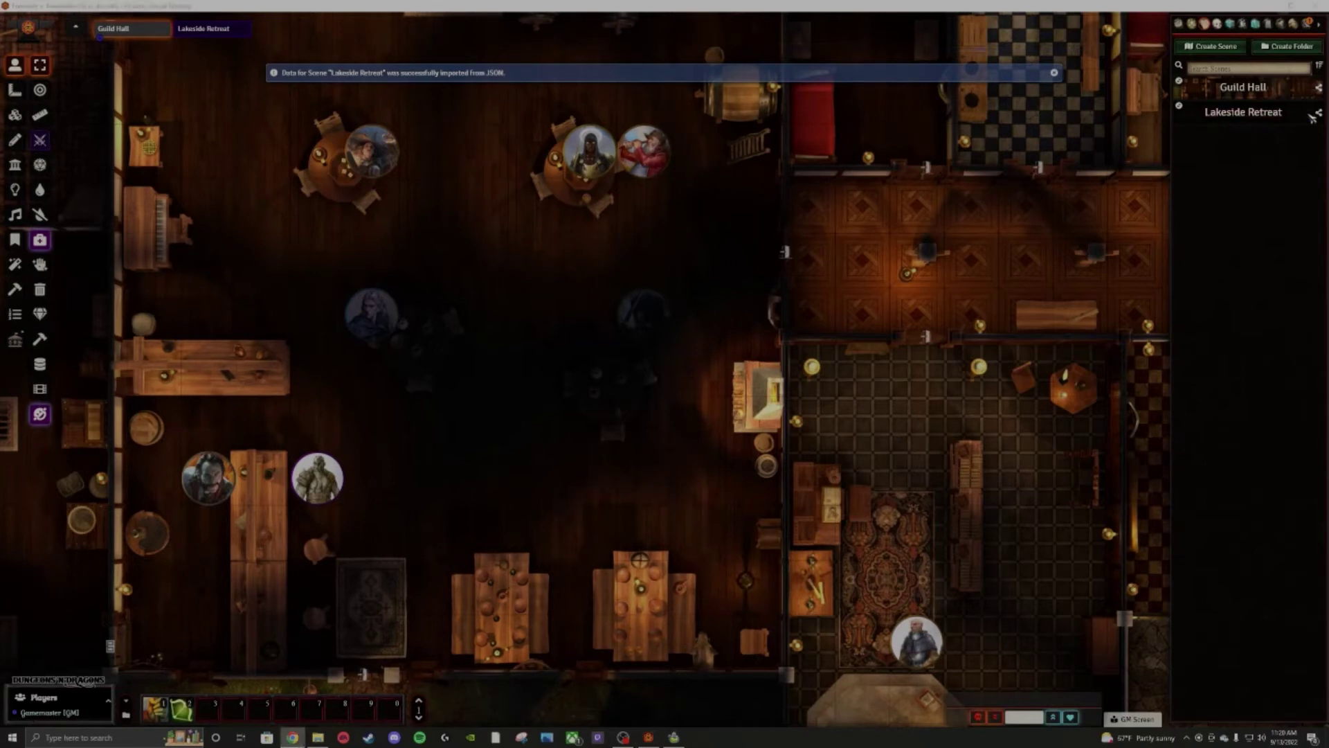
View the Lakeside Retreat scene, upload Lakeside Retreat.jpg as its background image and save the scene configuration.
click(1238, 115)
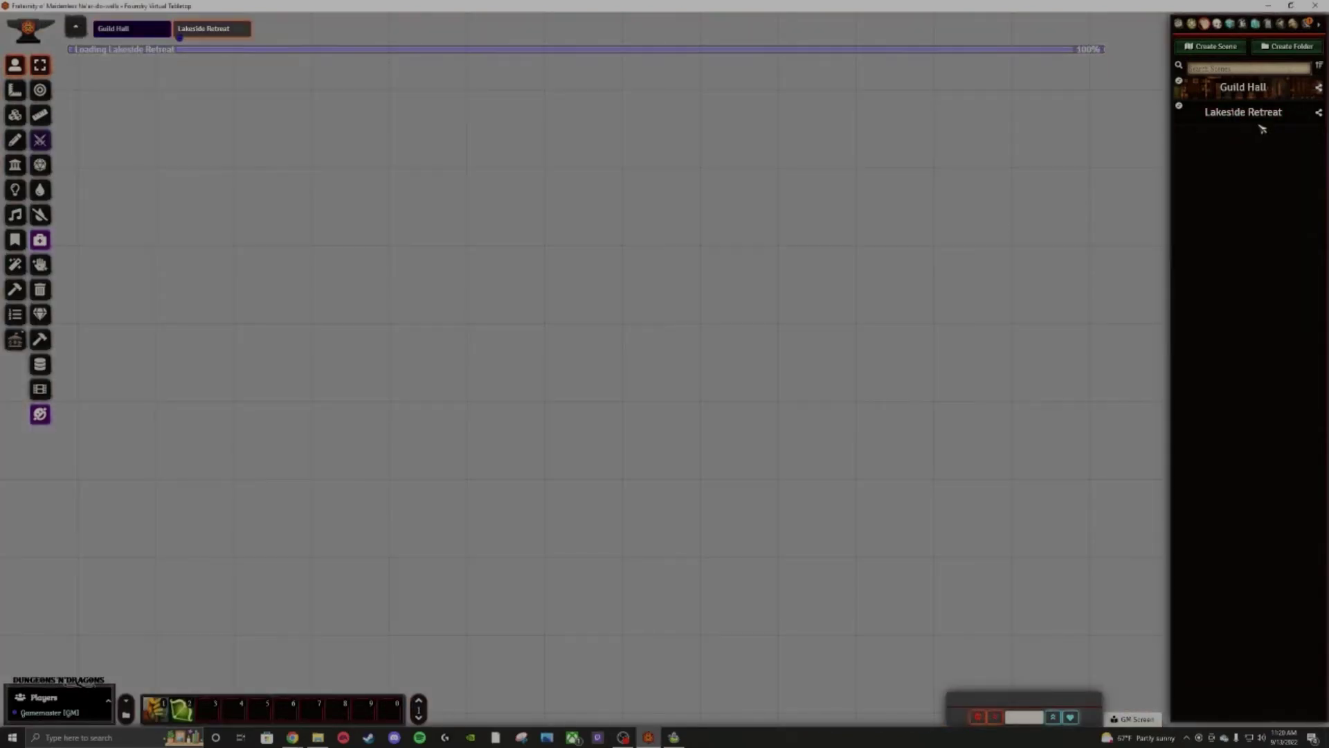
right_click(1264, 115)
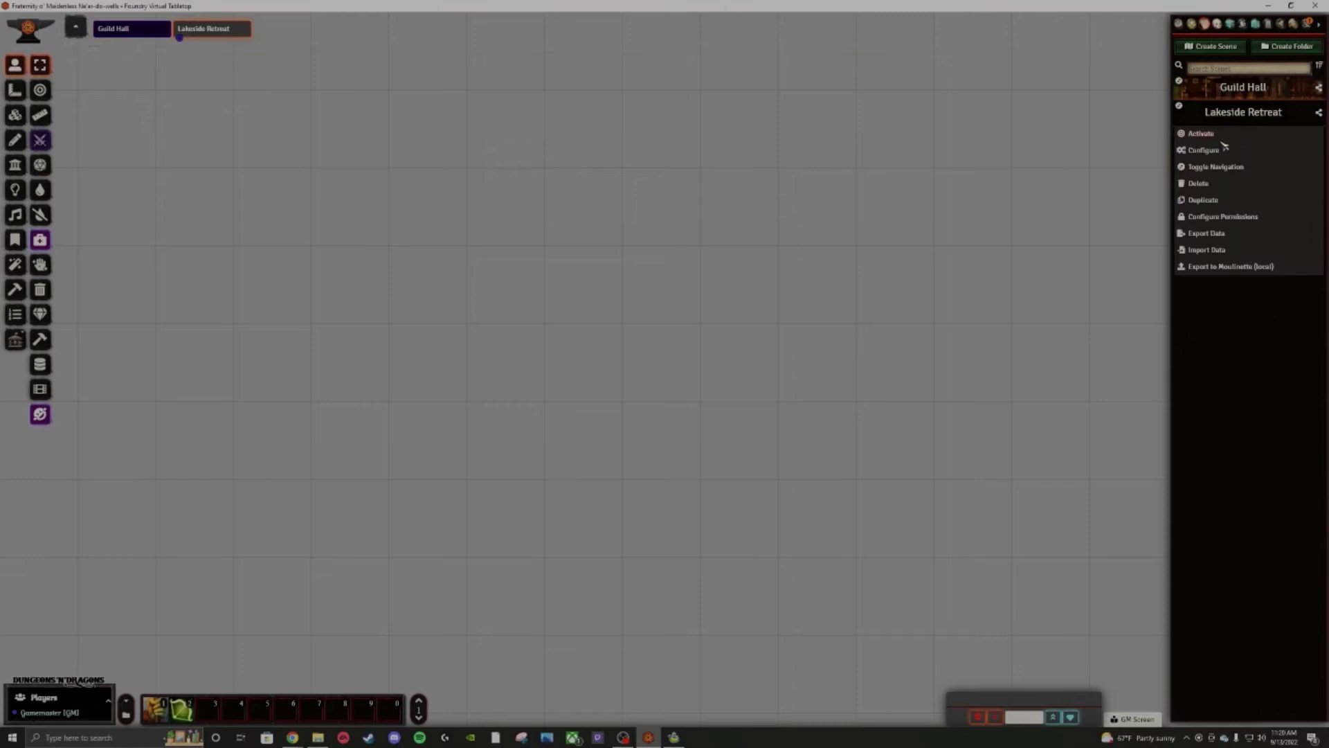
click(1205, 150)
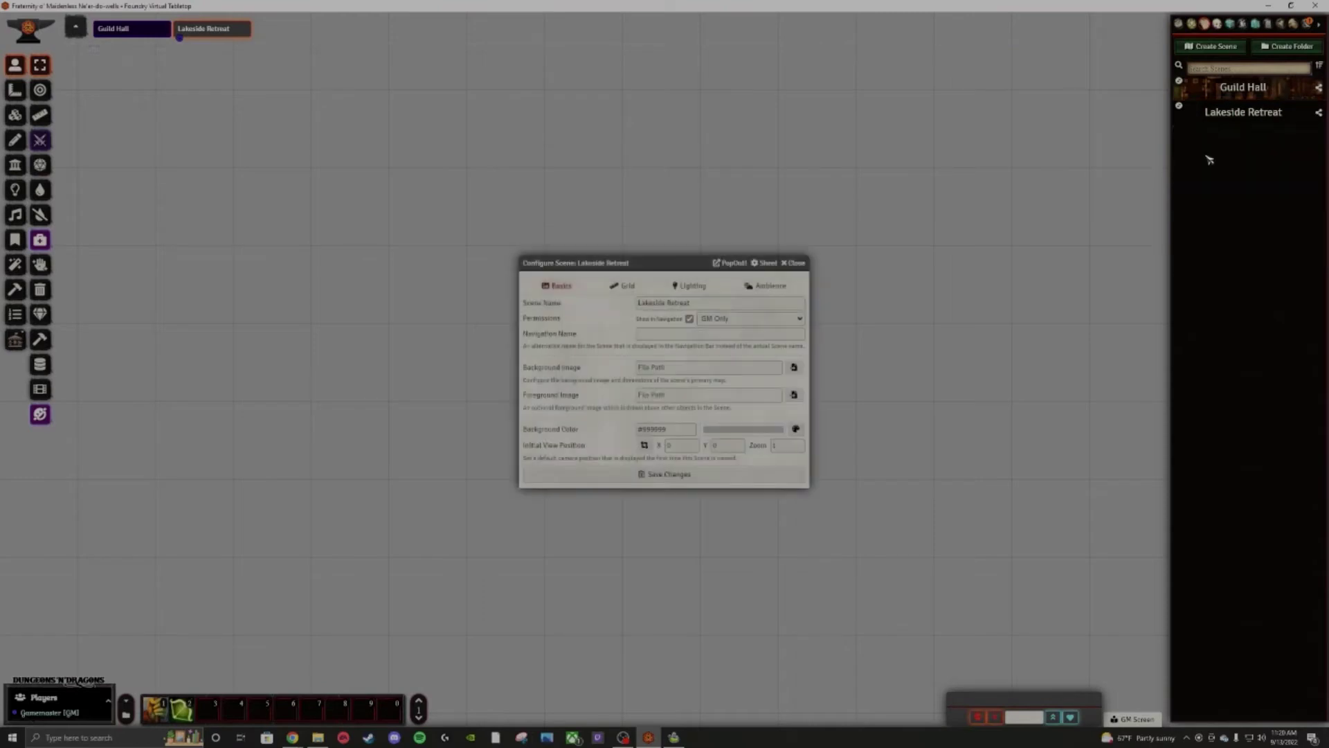
click(795, 369)
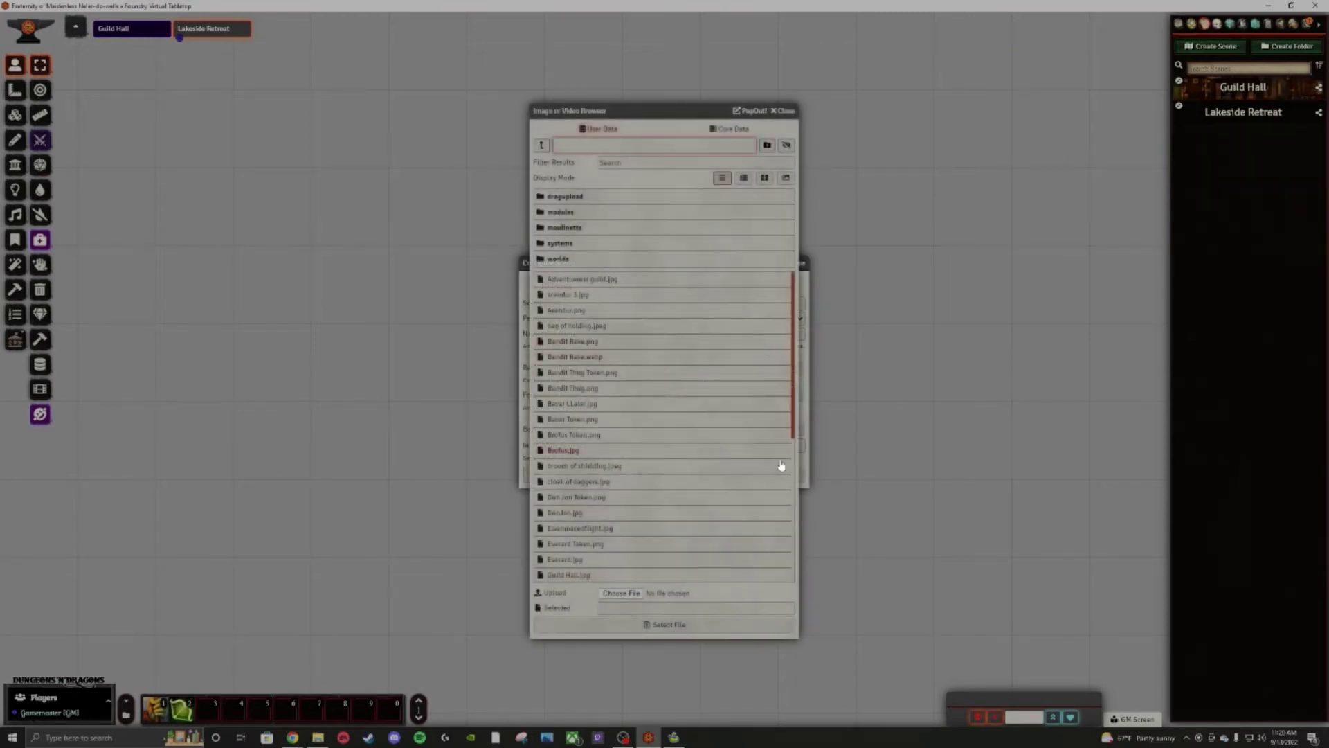
click(621, 593)
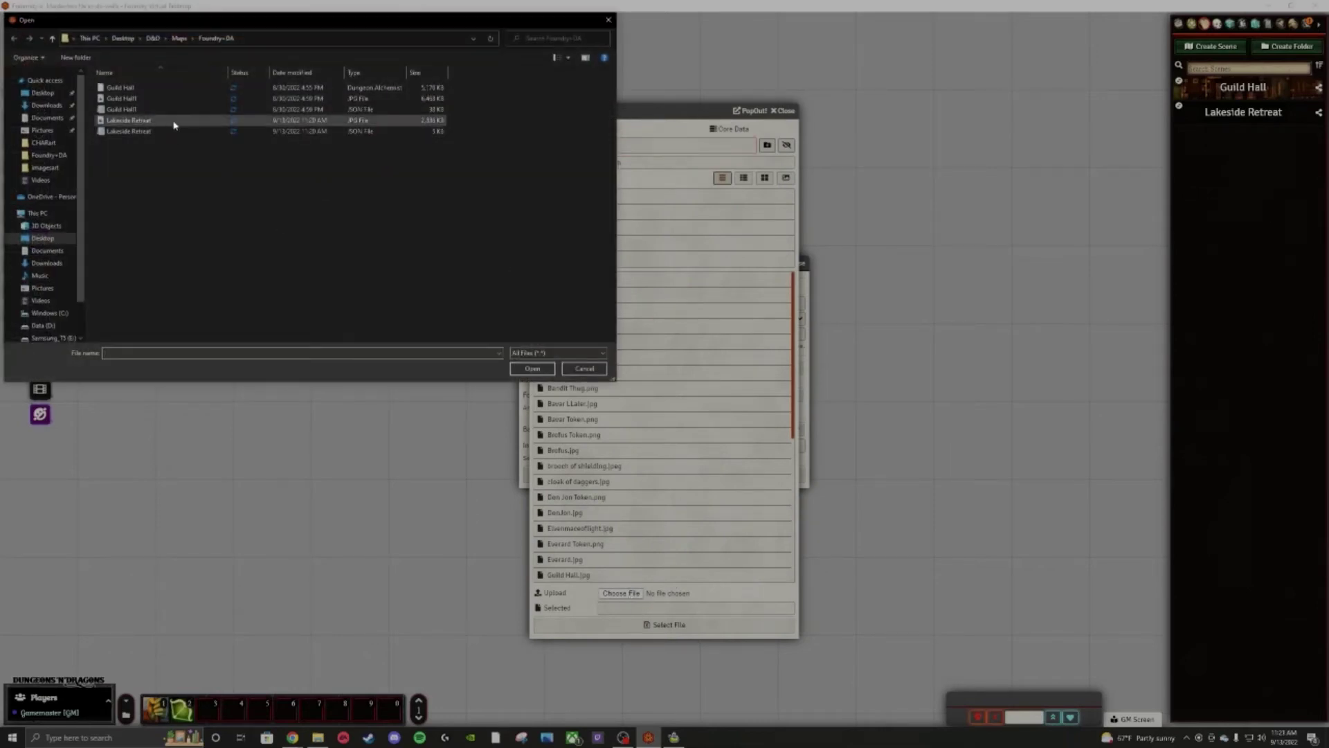
double_click(173, 121)
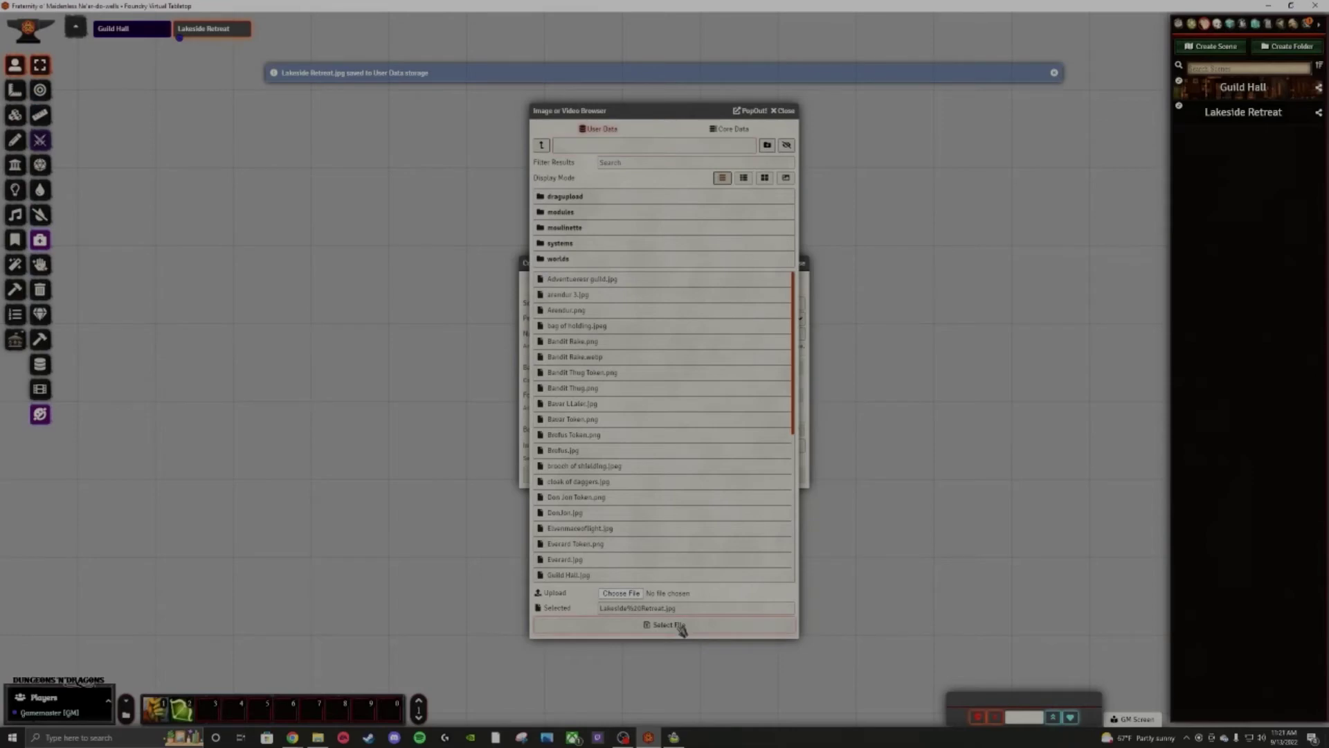
click(668, 624)
click(687, 476)
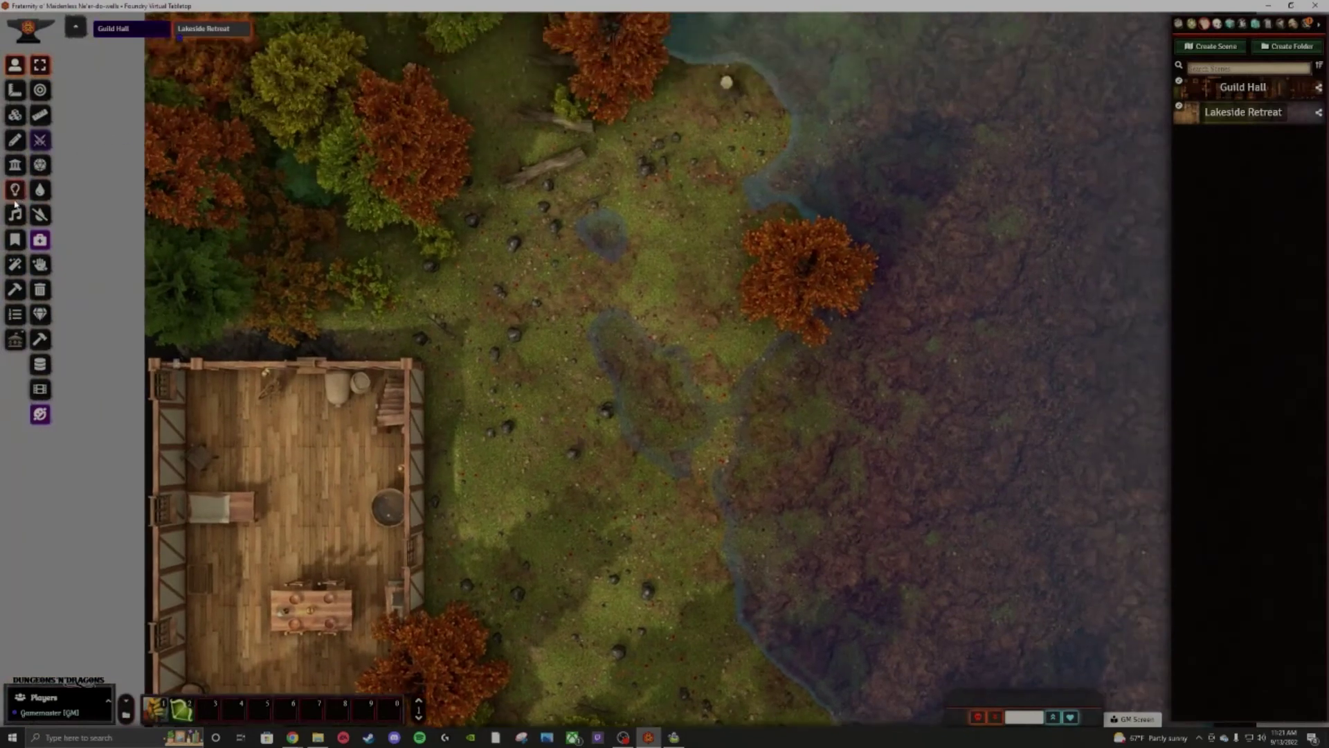
Transition the scene lighting to darkness and return to the token controls.
click(15, 189)
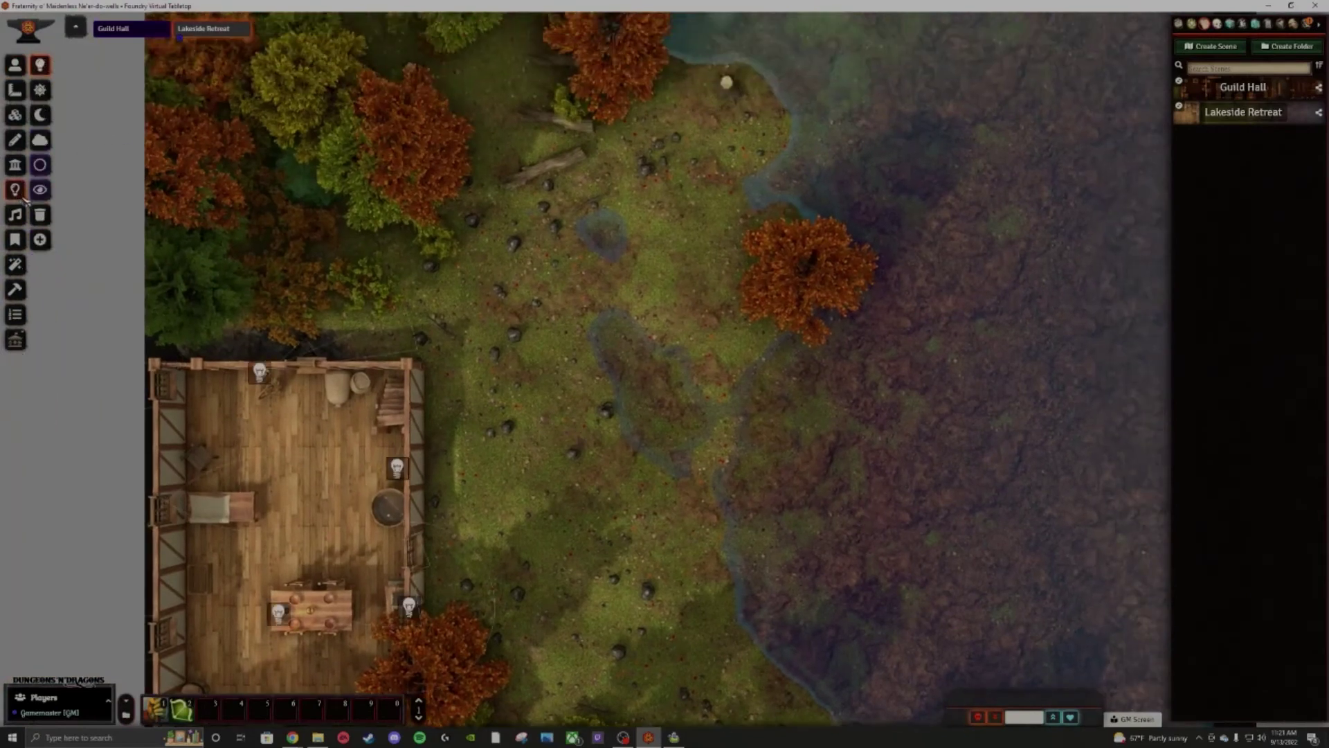
click(41, 117)
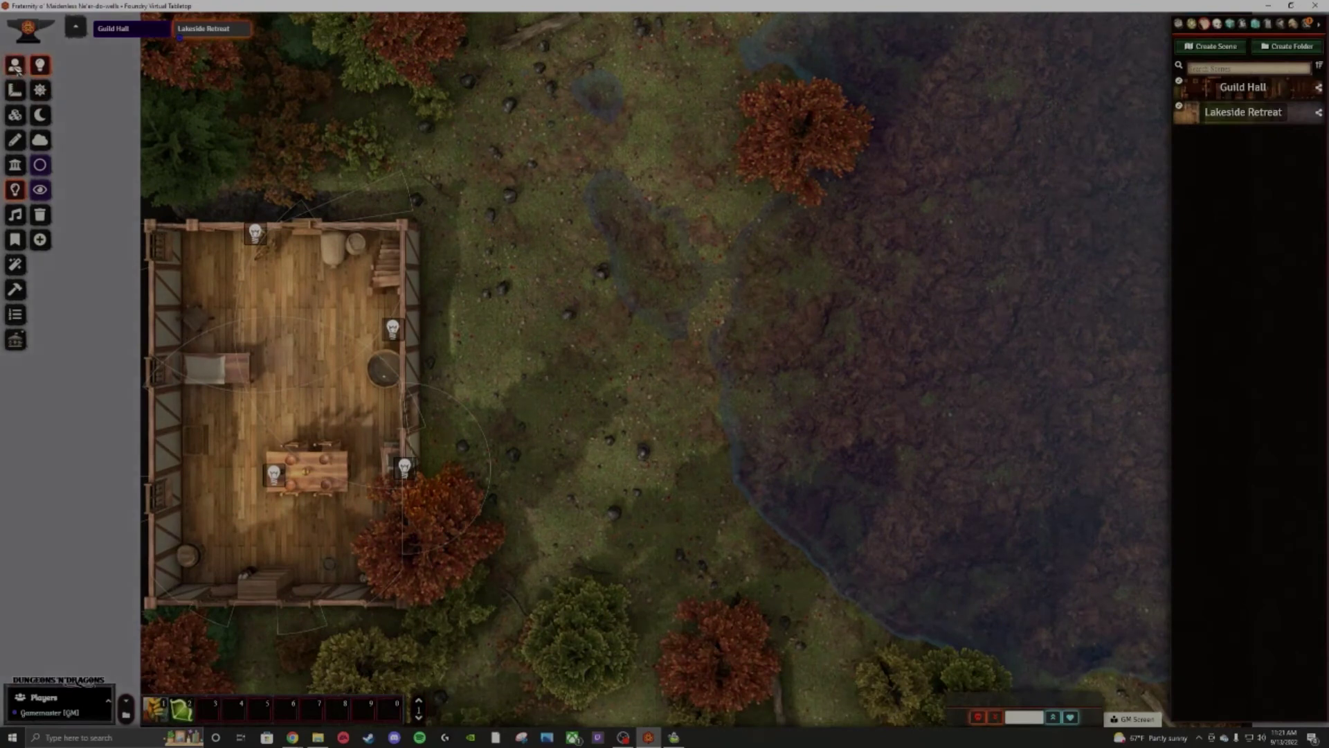
click(16, 66)
Place the last actor of the Player Characters folder on the grass between the farmhouse and the lake.
click(1219, 26)
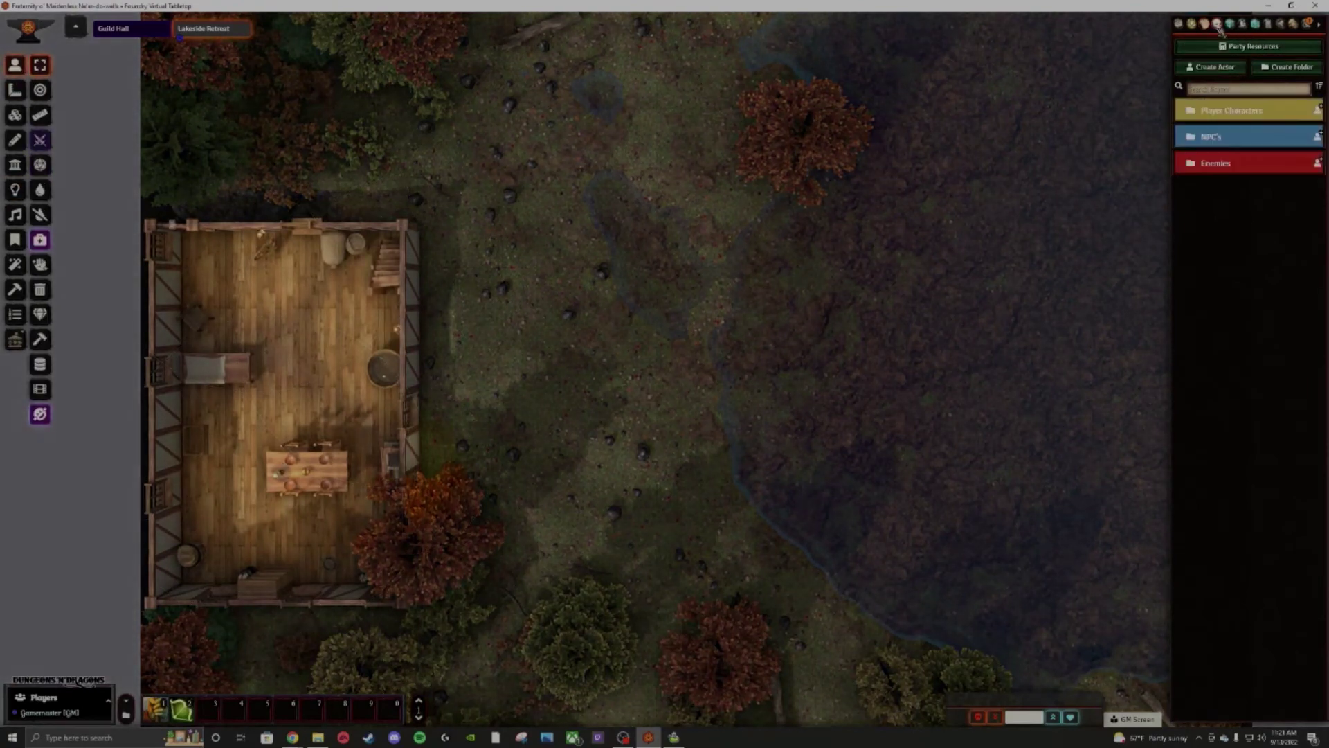
click(1246, 119)
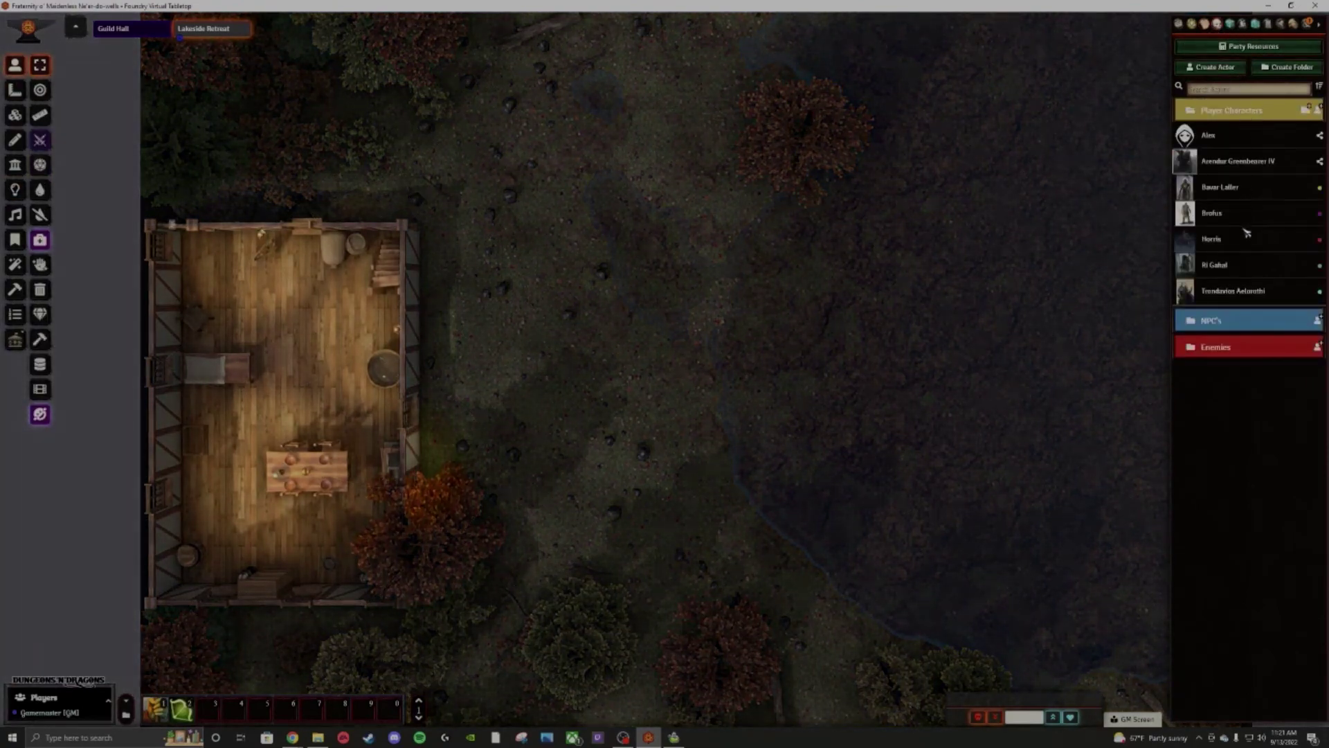
drag(1244, 290, 709, 359)
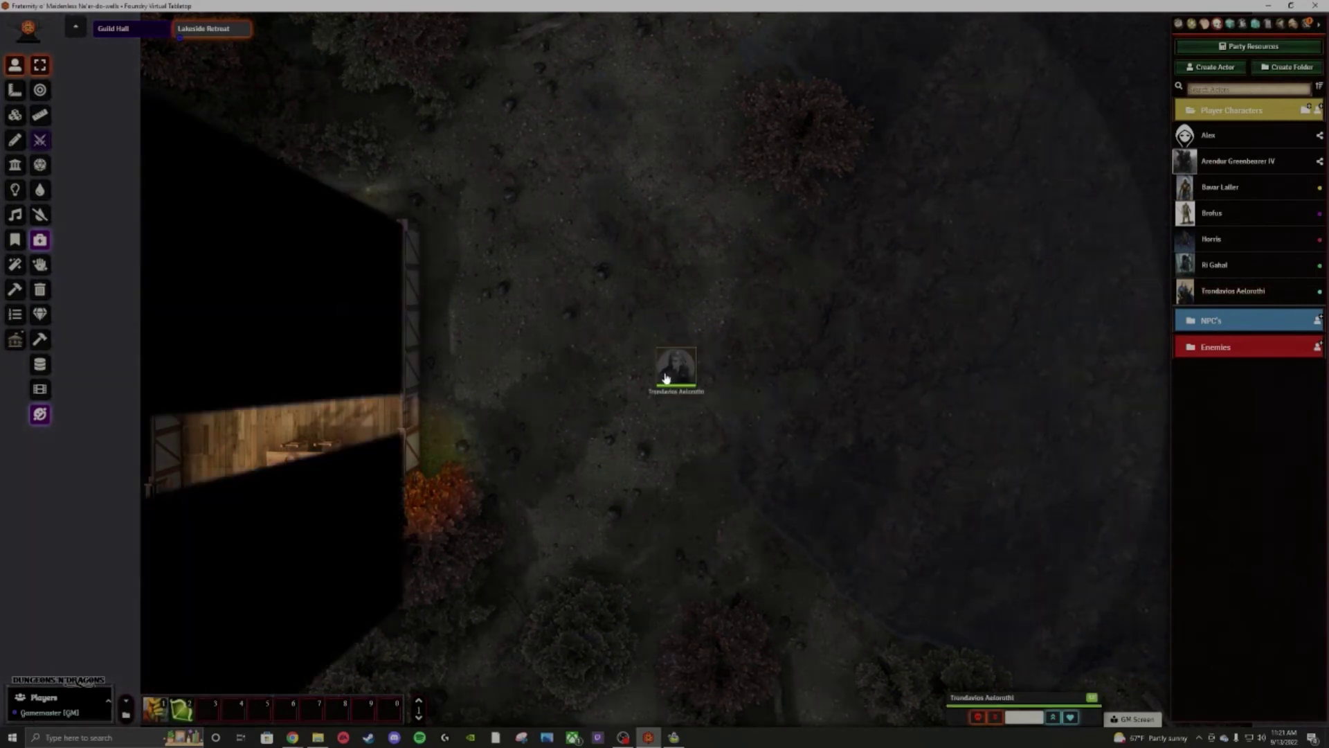
Move the character token across the grass to the farmhouse's east window to test its line of sight.
drag(907, 395, 1082, 288)
scroll(1032, 341, up, 7)
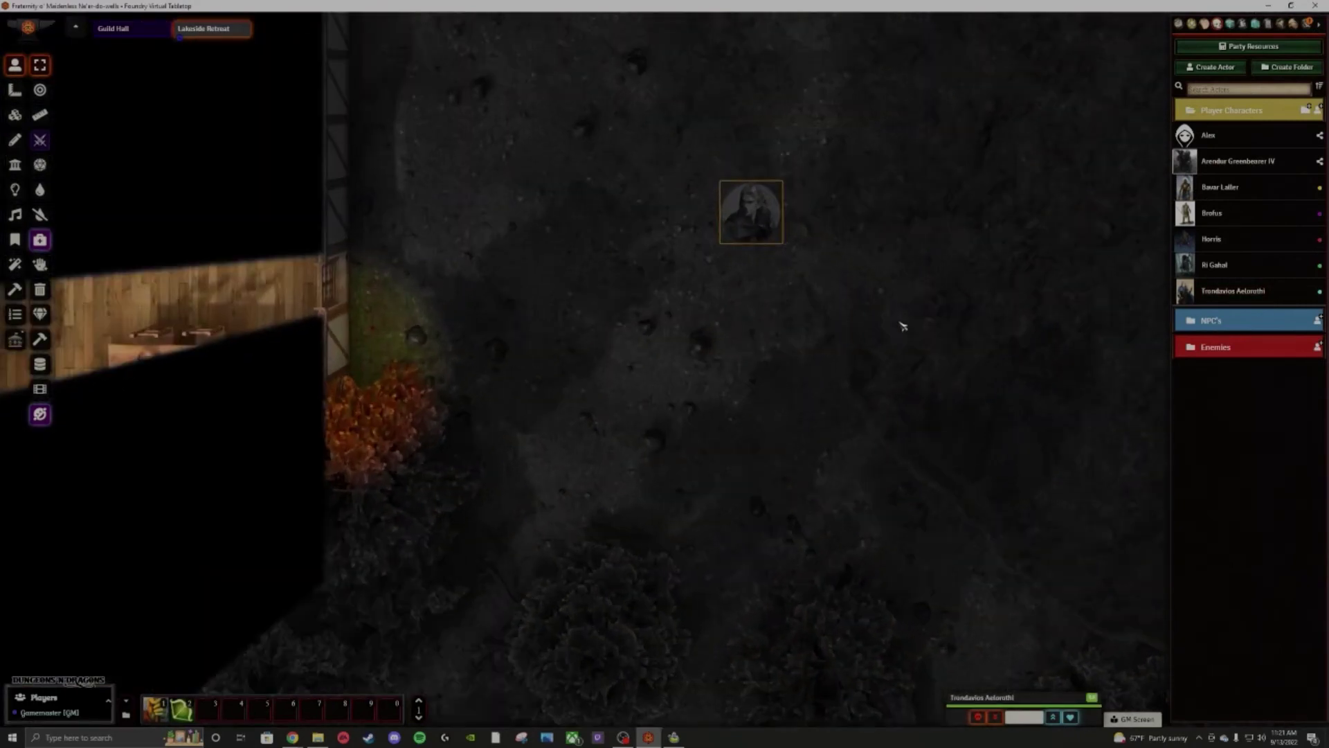
drag(902, 323, 1068, 385)
key(Left)
key(Left)
key(Left)
key(Left)
key(Left)
key(Left)
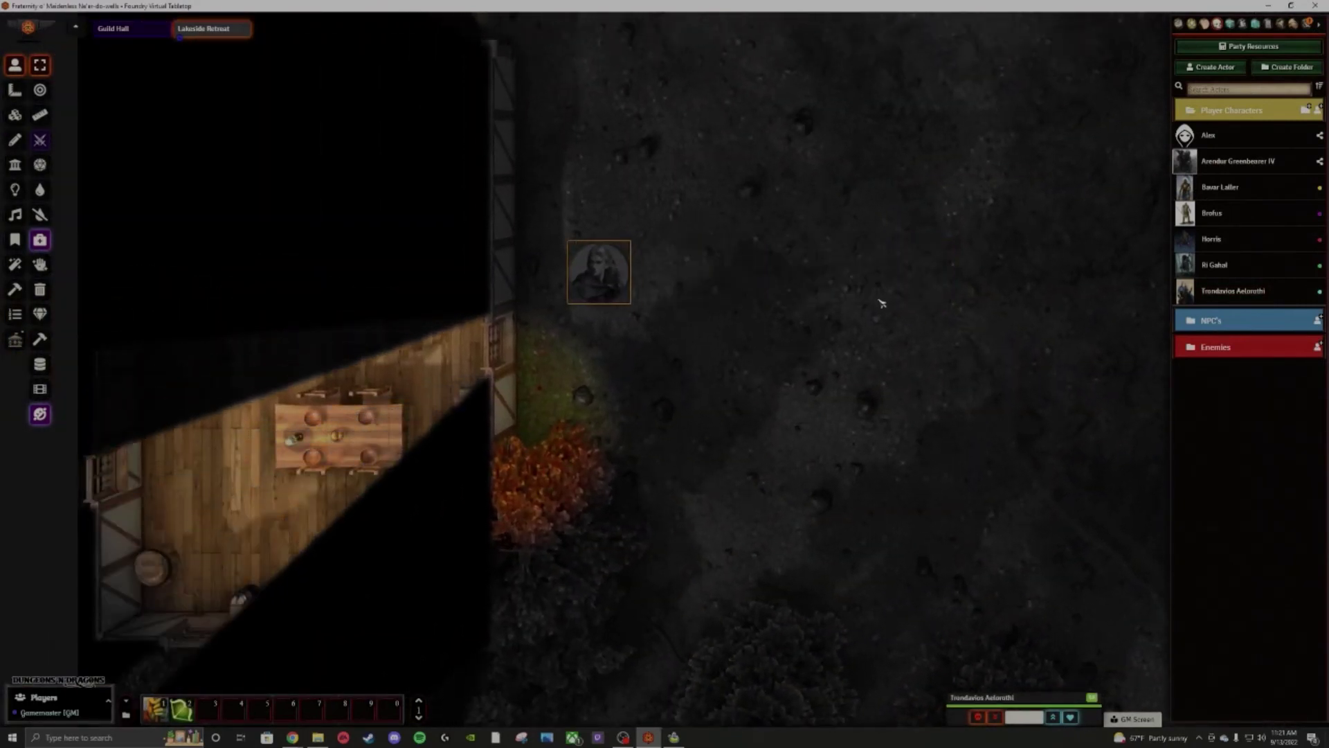
key(Down)
key(Down)
key(Down)
Move the token north around the farmhouse's corner and west along the north wall to just outside the door.
key(Up)
key(Up)
key(Up)
key(Up)
key(Up)
key(Up)
drag(804, 229, 851, 422)
key(Up)
key(Up)
key(Left)
key(Left)
key(Left)
key(Left)
key(Left)
key(Left)
key(Left)
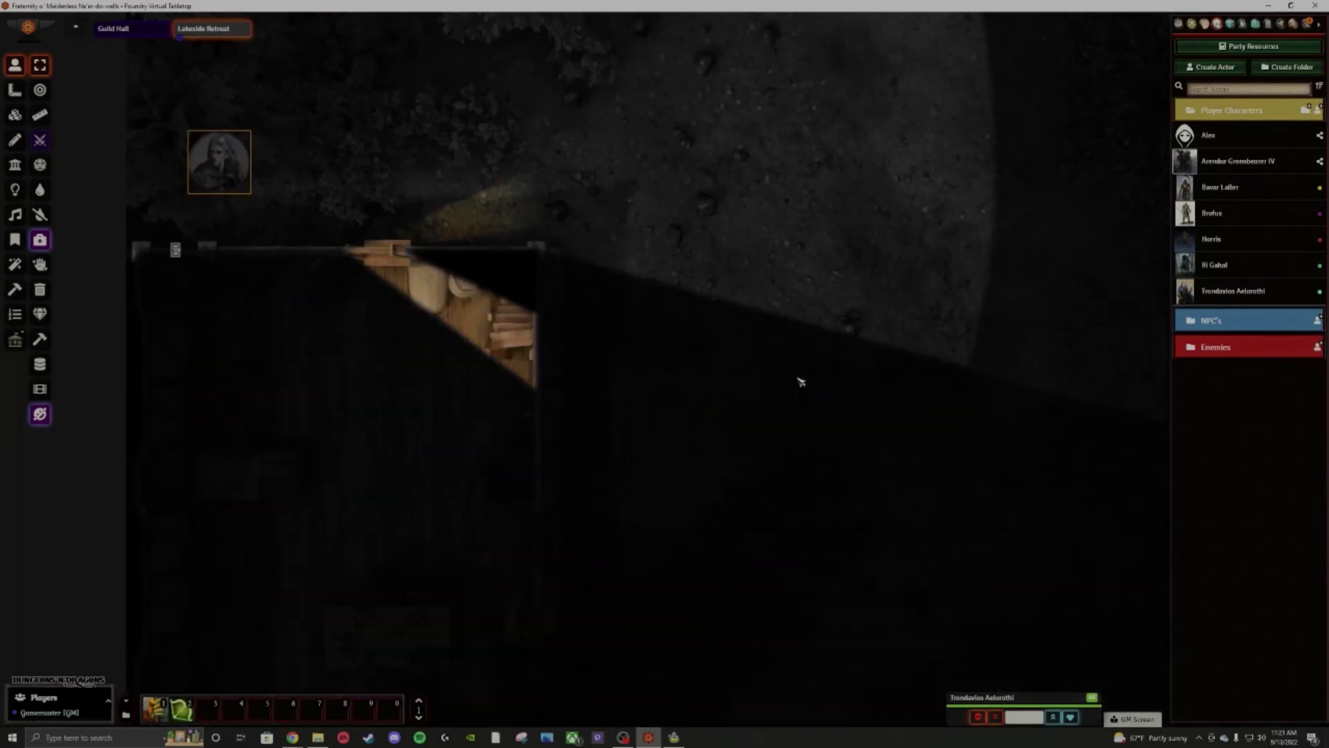
Open the farmhouse door in the north wall and move the token through it into the room.
click(180, 251)
key(Right)
key(Down)
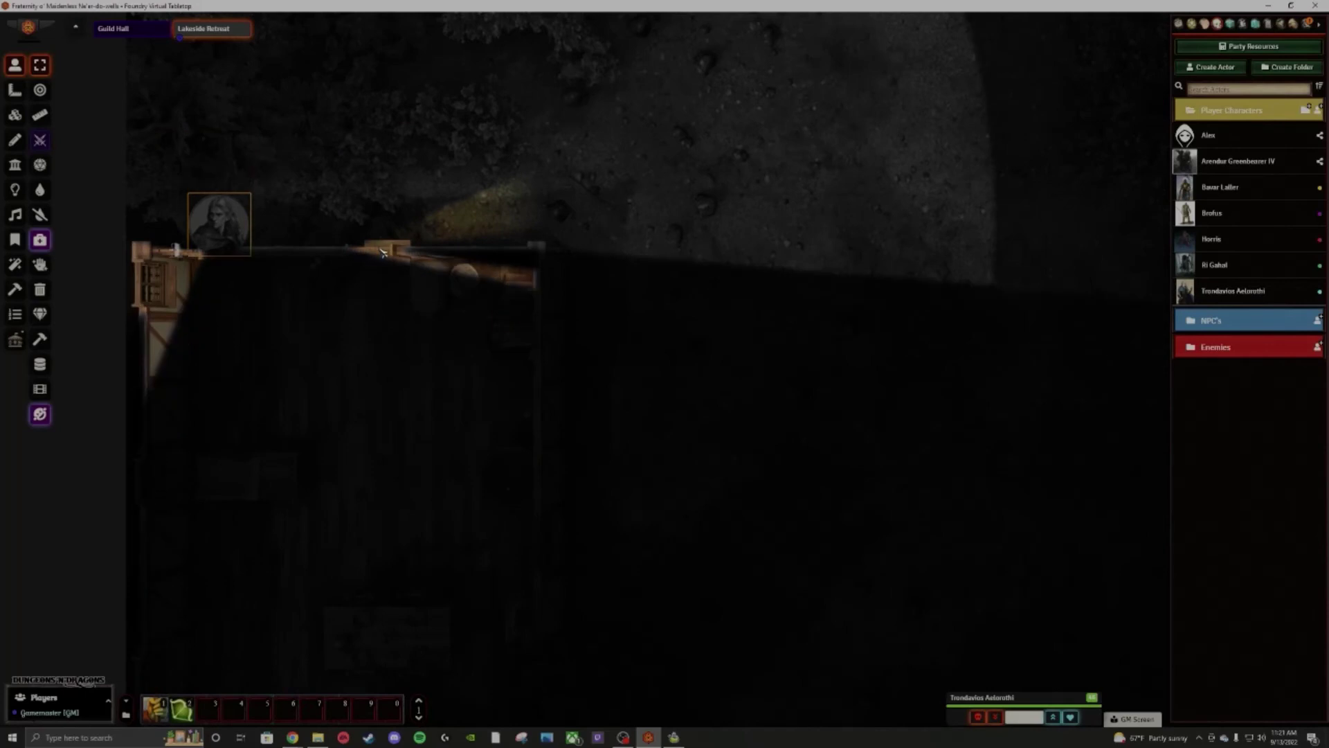
key(Left)
key(Right)
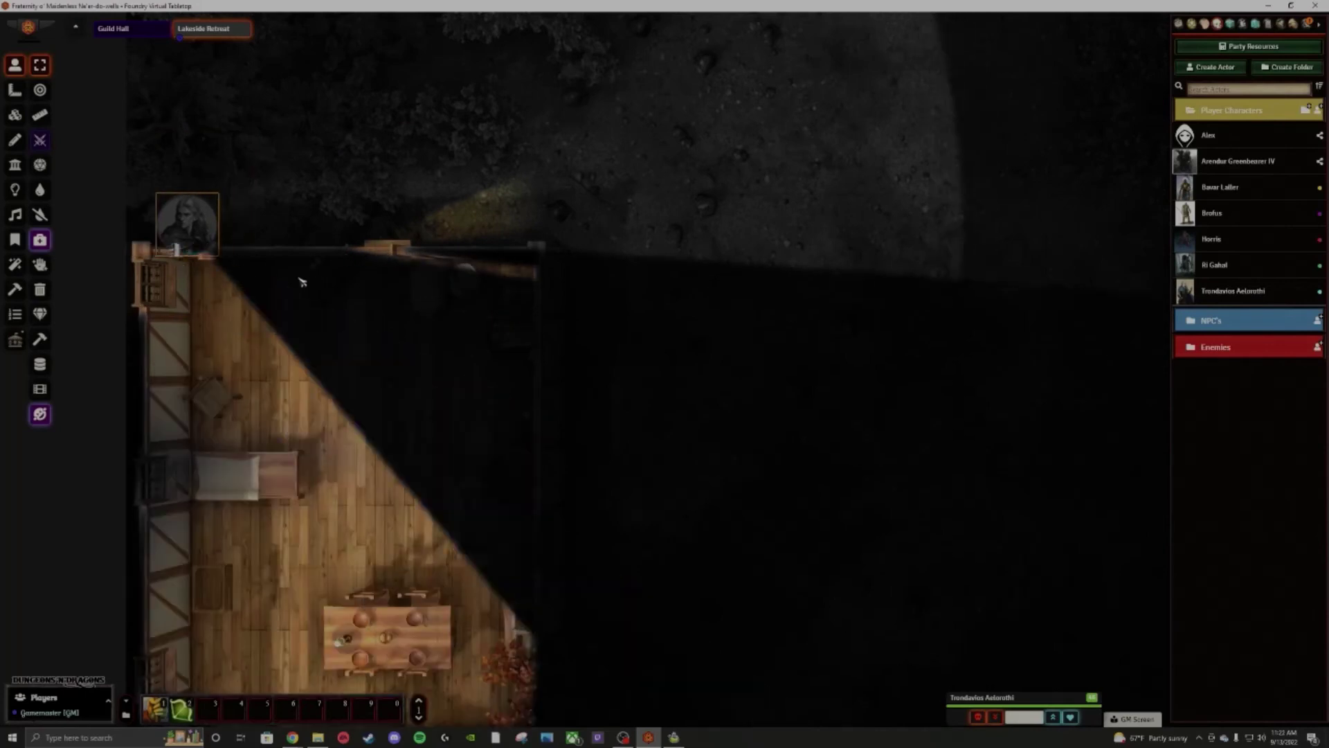
key(Down)
drag(231, 305, 344, 349)
key(Down)
key(Down)
Move the token onto the dining table and back up towards the bed to test vision through the windows.
drag(756, 409, 925, 350)
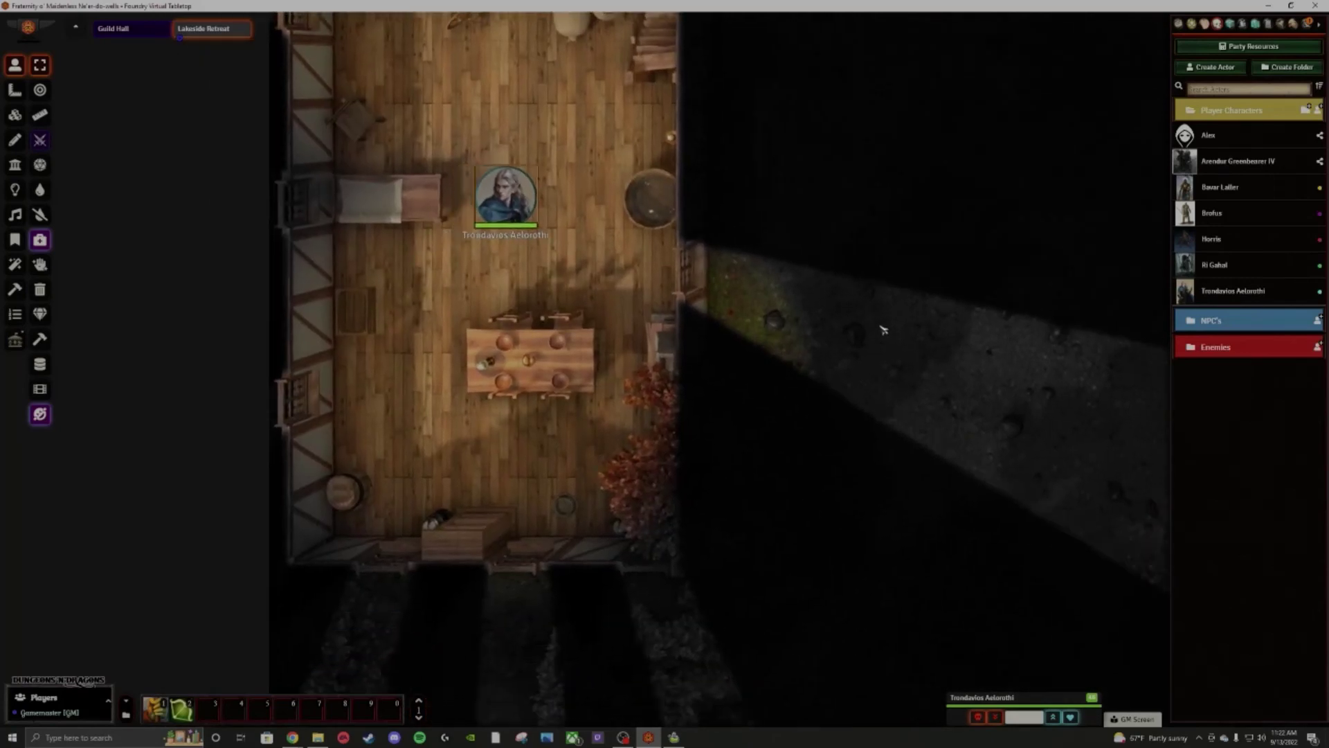
key(Right)
key(Down)
key(Down)
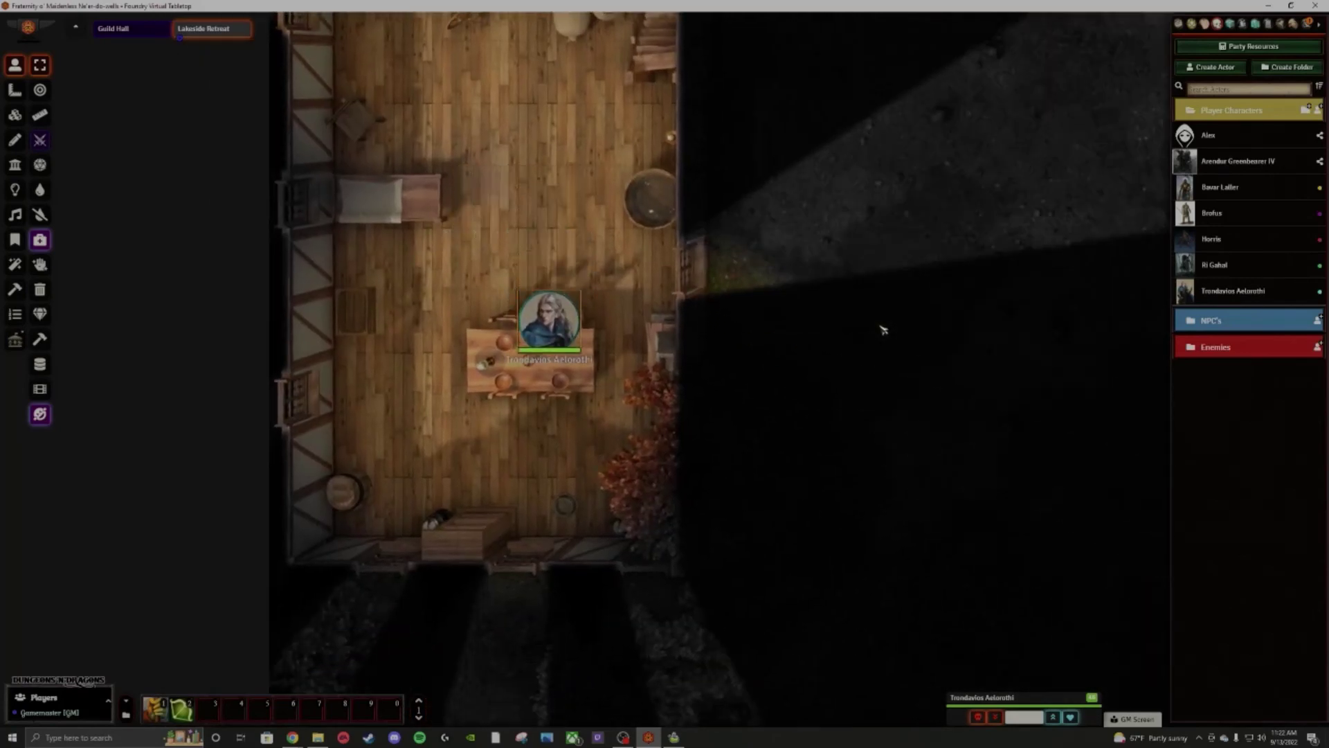
key(Up)
key(Up)
key(Up)
key(Left)
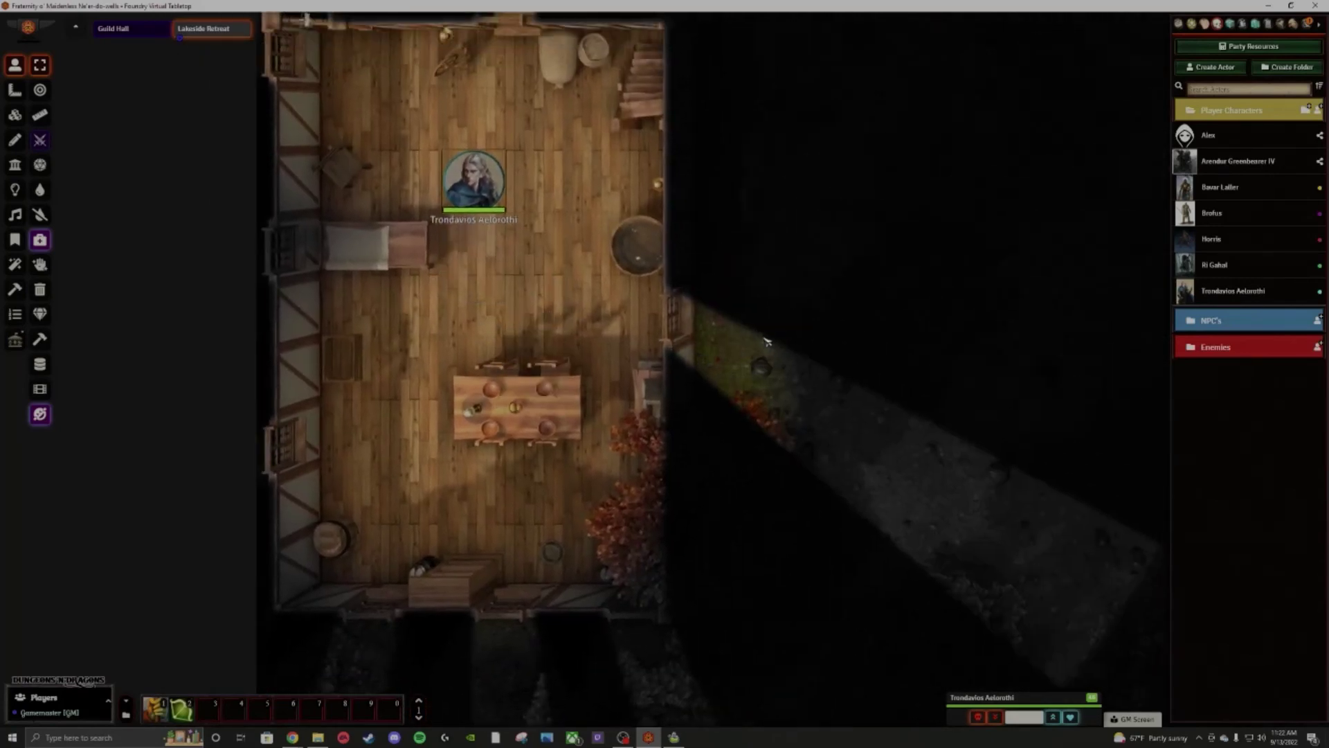
Move the token out through the north door and around the northeast corner to the outside of the east window.
key(Up)
key(Up)
key(Left)
key(Left)
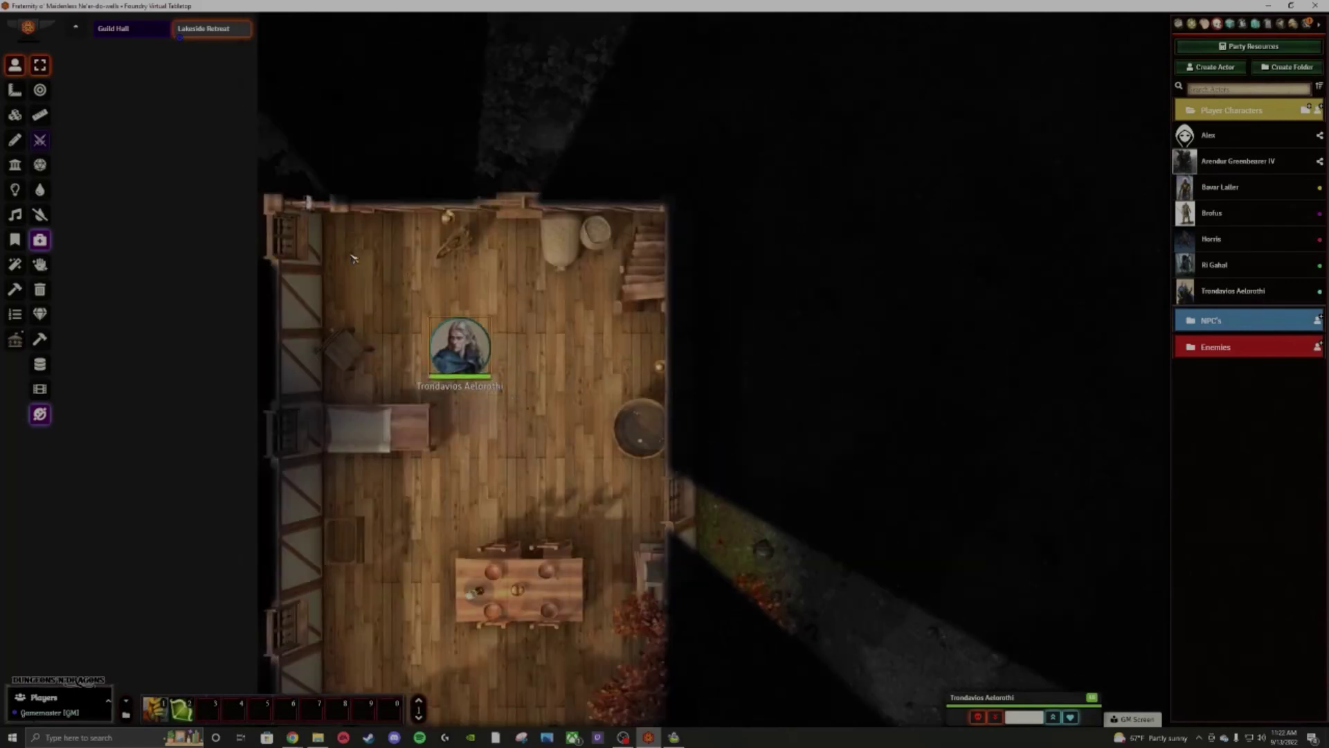
drag(352, 224, 349, 210)
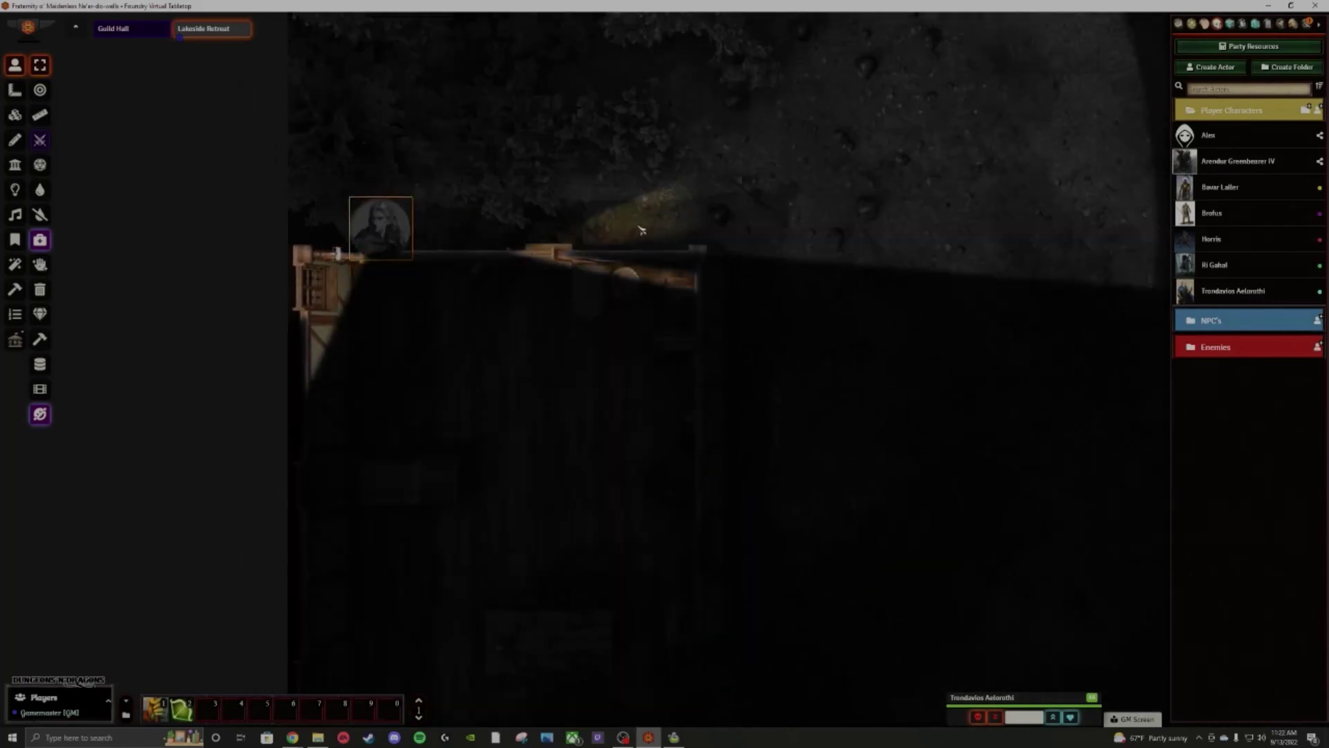
drag(641, 227, 564, 244)
drag(309, 240, 670, 232)
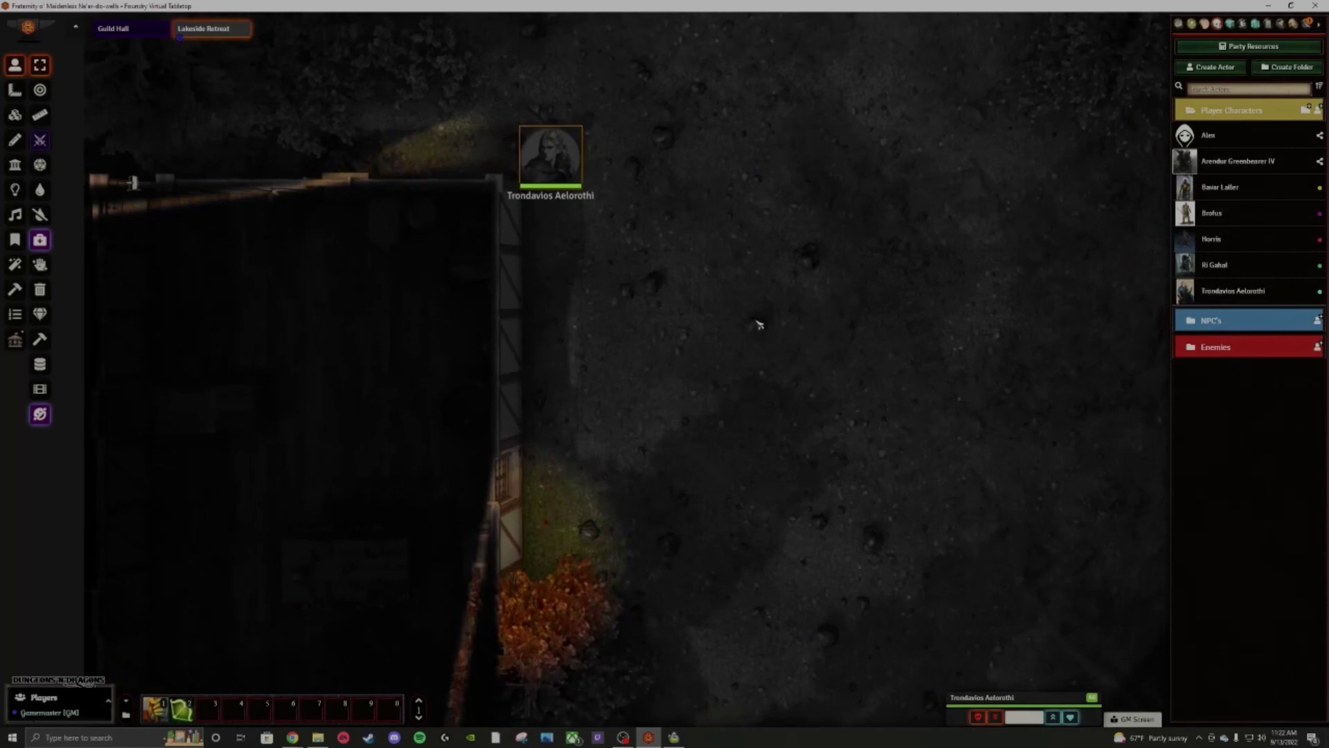
drag(530, 162, 580, 453)
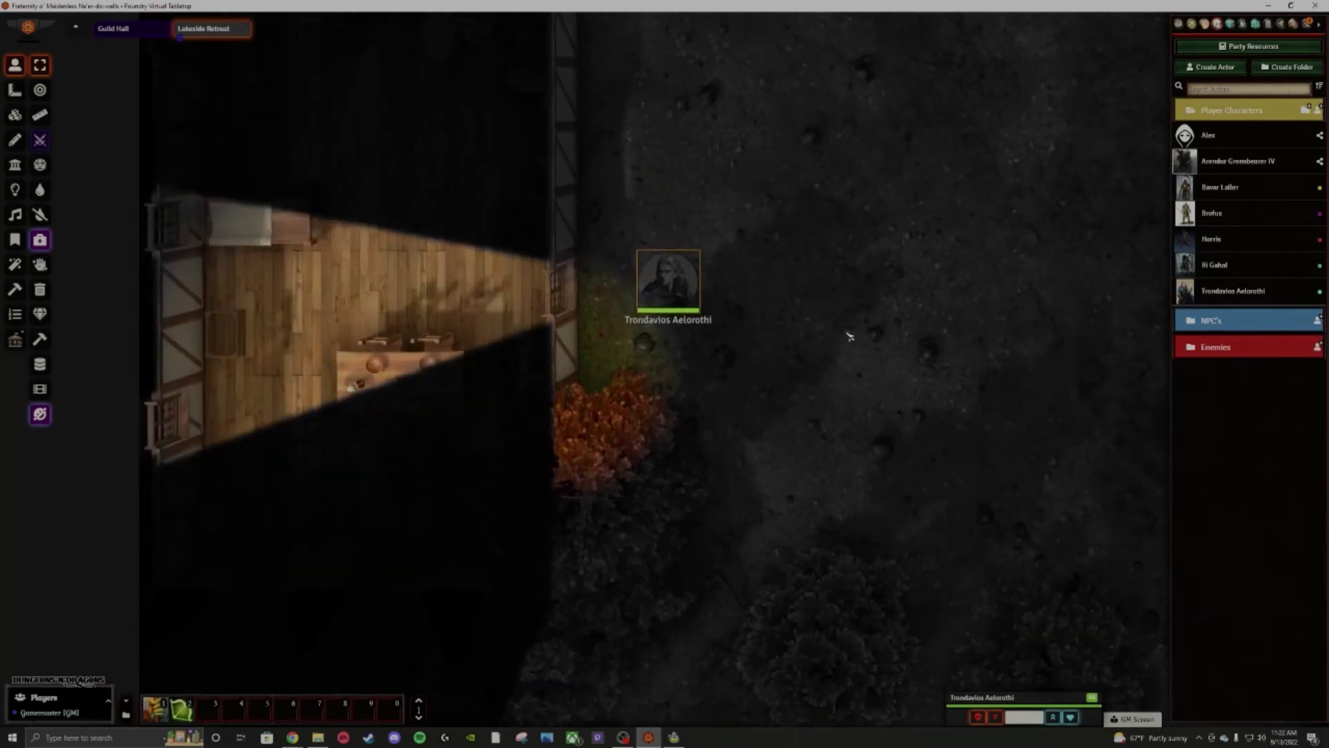